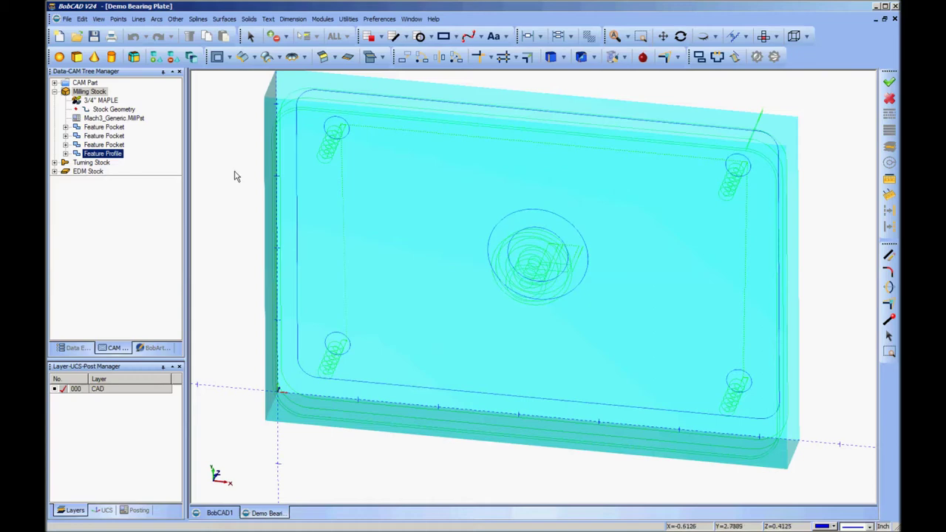
- Browse the Mach3 post entry, three Feature Pockets and the Feature Profile in the tree
{"action": "left_click", "coordinate": [111, 136]}
{"action": "left_click", "coordinate": [113, 128]}
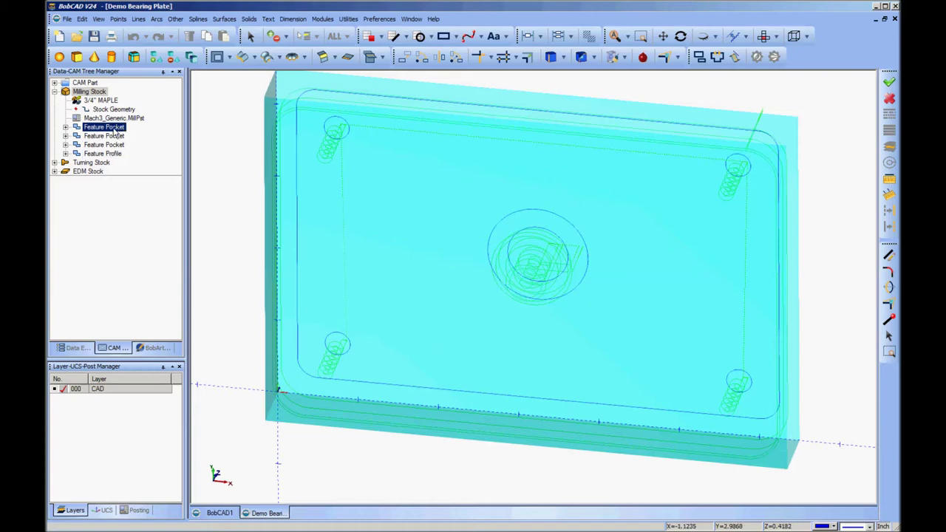
{"action": "left_click", "coordinate": [103, 154]}
{"action": "left_click", "coordinate": [104, 145]}
{"action": "left_click", "coordinate": [111, 127]}
{"action": "left_click", "coordinate": [107, 136]}
{"action": "left_click", "coordinate": [104, 153]}
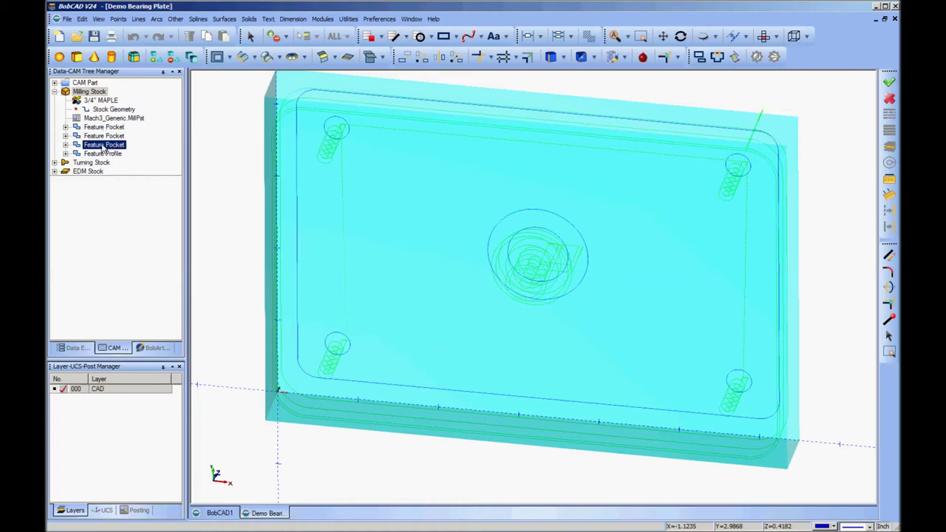
{"action": "left_click", "coordinate": [111, 127]}
{"action": "left_click", "coordinate": [111, 119]}
{"action": "left_click", "coordinate": [107, 127]}
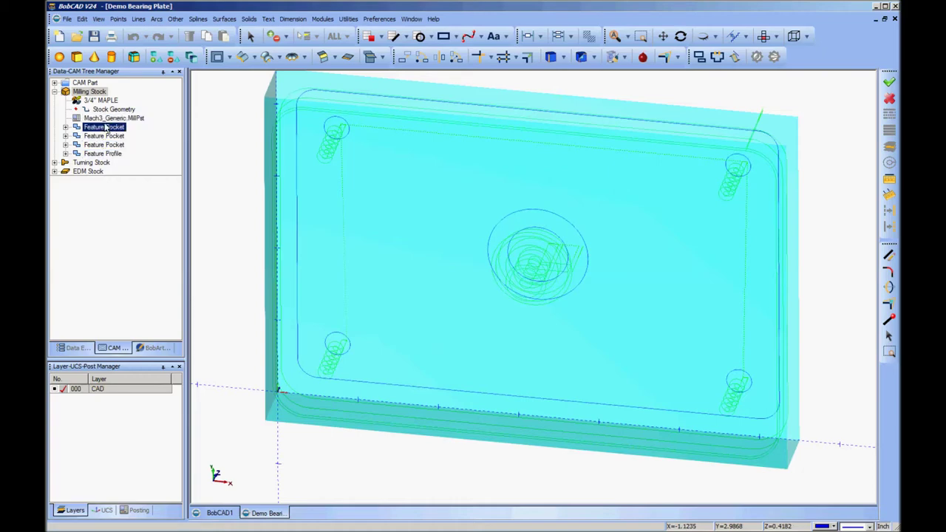
{"action": "left_click", "coordinate": [107, 136]}
{"action": "left_click", "coordinate": [104, 153]}
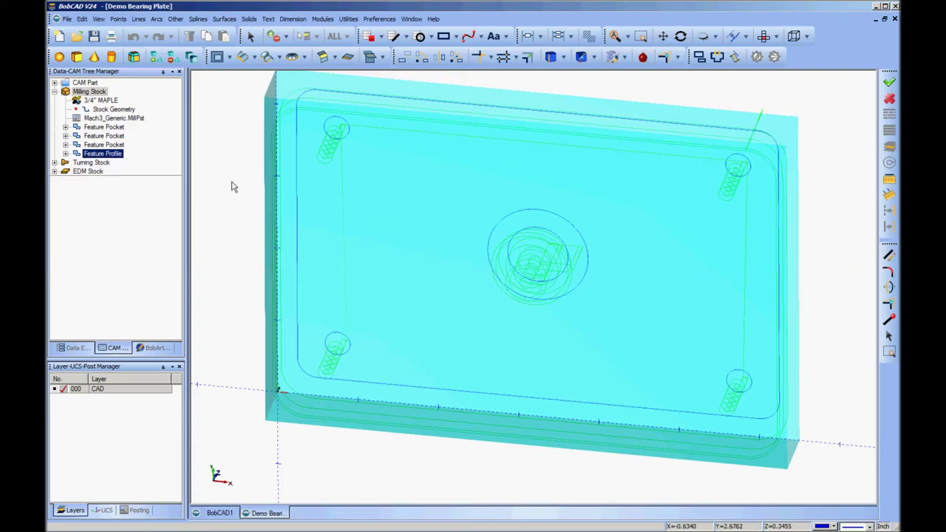
{"action": "left_click", "coordinate": [104, 136]}
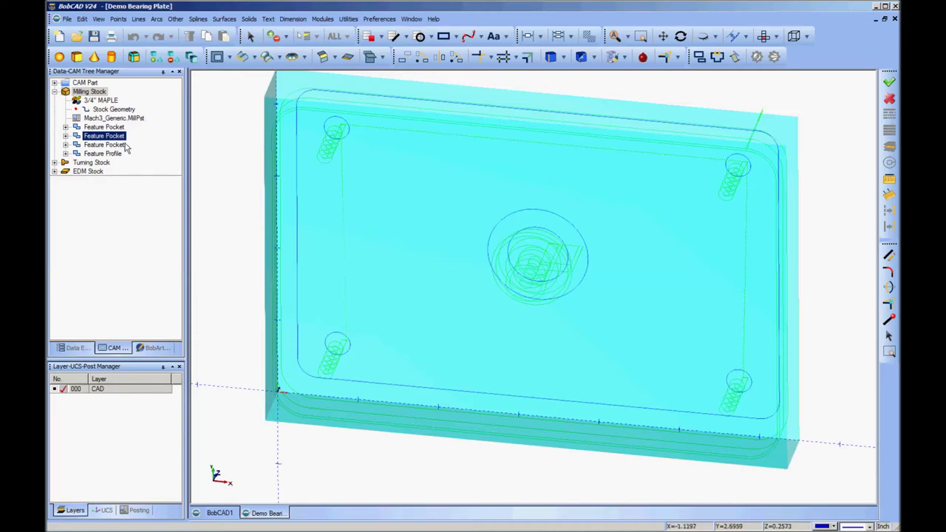
{"action": "left_click", "coordinate": [103, 129]}
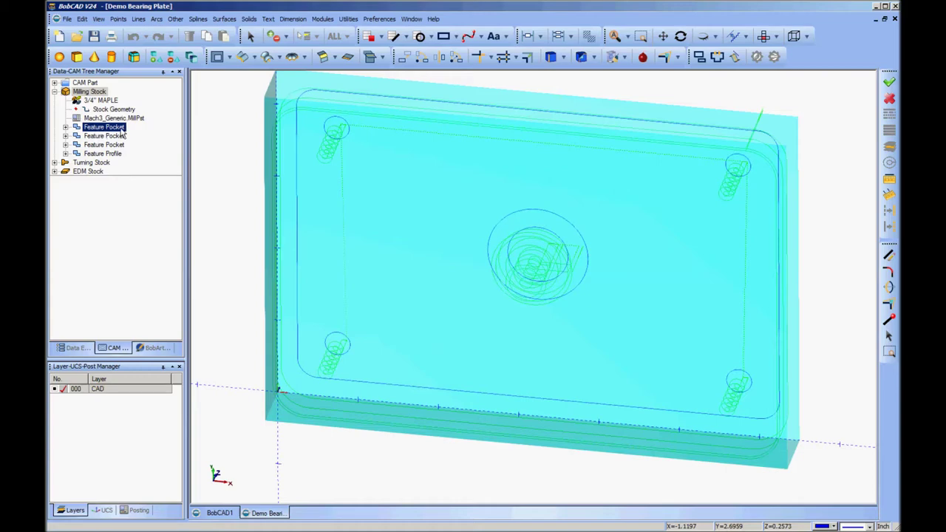
{"action": "left_click", "coordinate": [115, 137]}
{"action": "left_click", "coordinate": [113, 128]}
{"action": "left_click", "coordinate": [113, 135]}
{"action": "left_click", "coordinate": [113, 128]}
{"action": "left_click", "coordinate": [111, 138]}
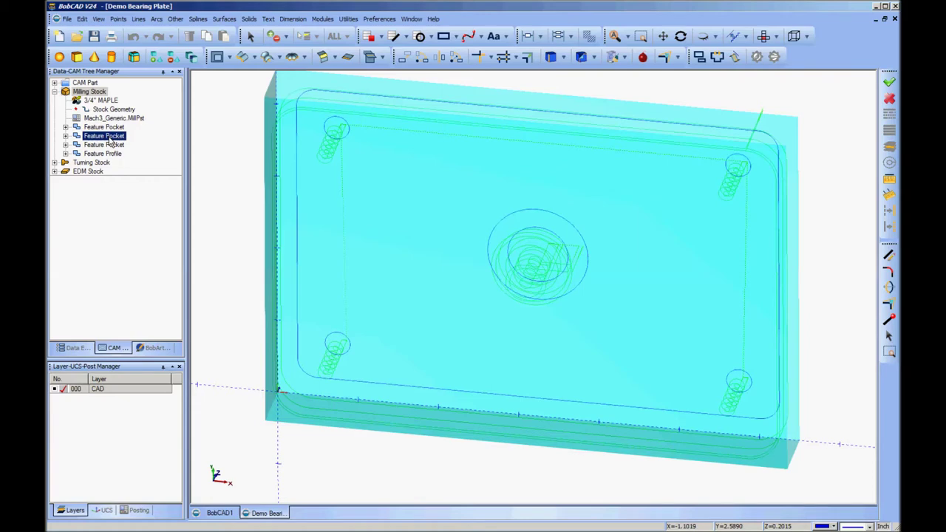
{"action": "left_click", "coordinate": [102, 153]}
{"action": "left_click", "coordinate": [109, 138]}
- Exclude the third Feature Pocket from posting with Post Yes/No
{"action": "right_click", "coordinate": [108, 139]}
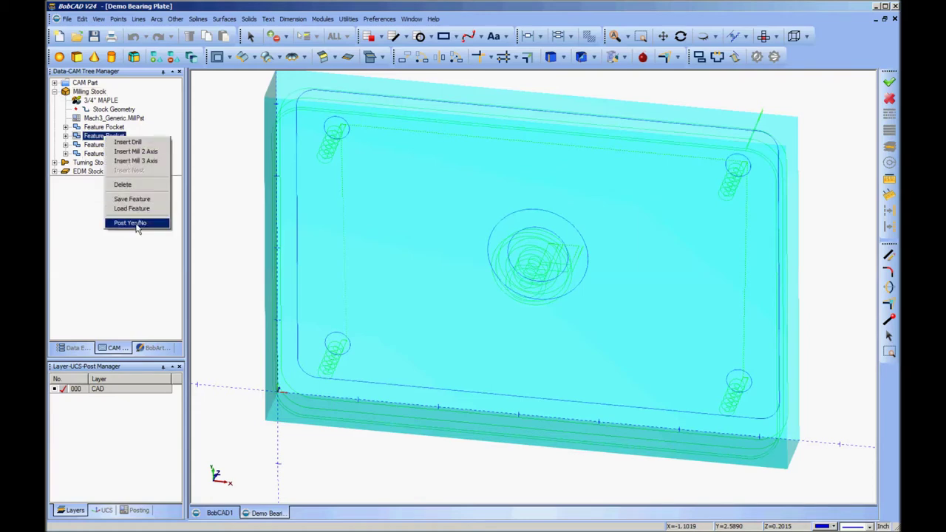
{"action": "left_click", "coordinate": [84, 218]}
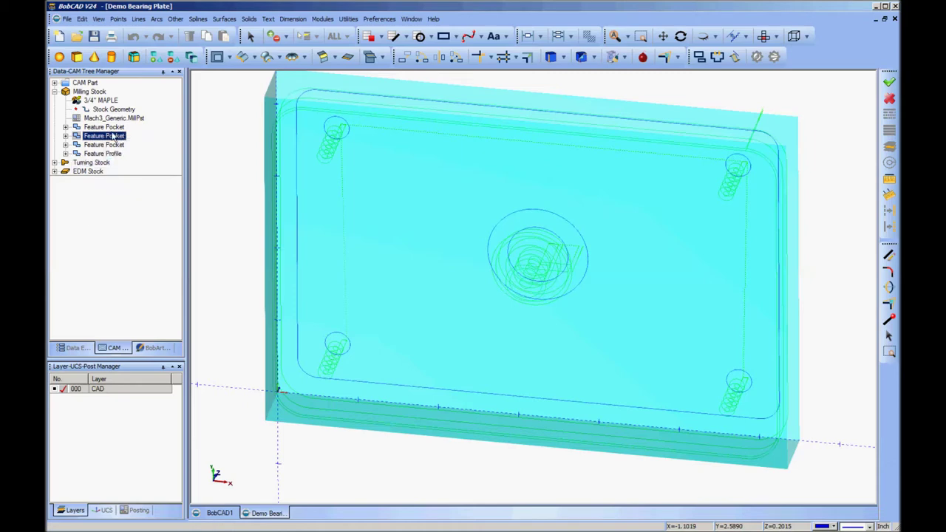
{"action": "right_click", "coordinate": [115, 145]}
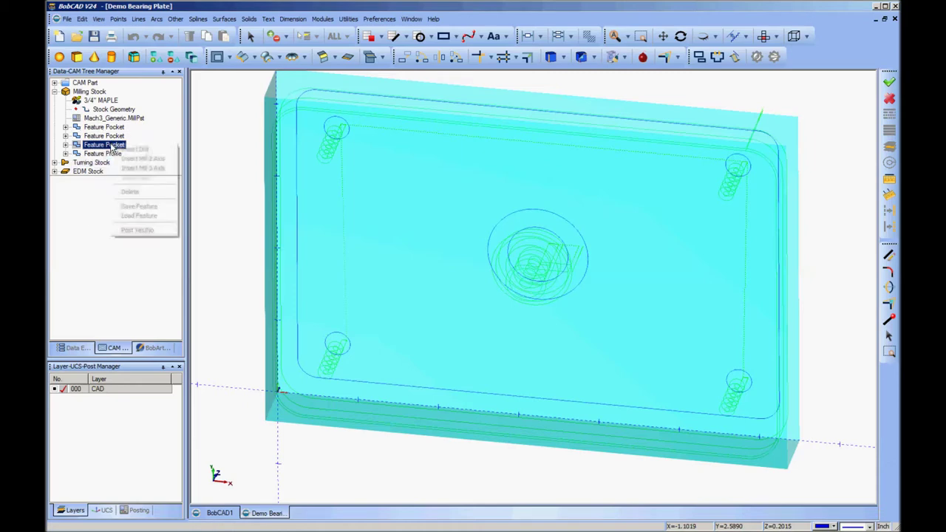
{"action": "left_click", "coordinate": [142, 231]}
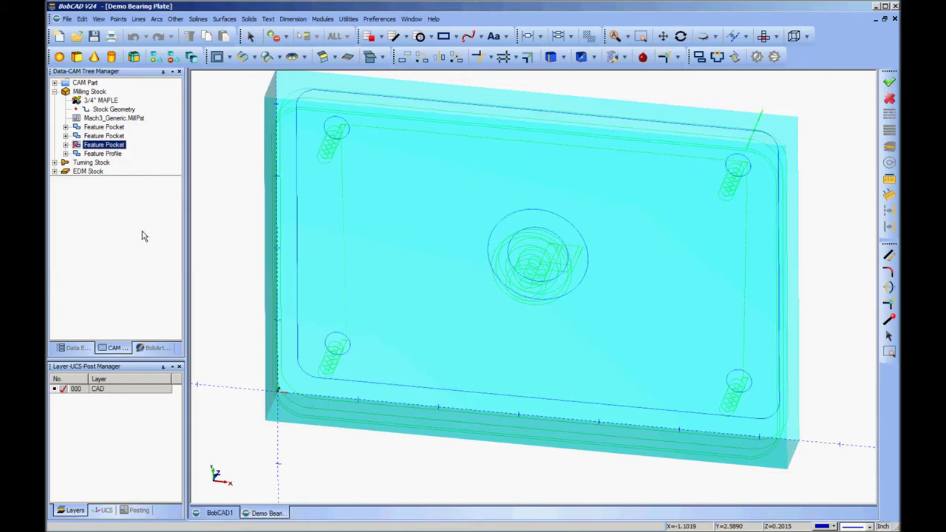
- Turn posting off for the second Feature Pocket and the Feature Profile
{"action": "left_click", "coordinate": [103, 137], "text": "ctrl"}
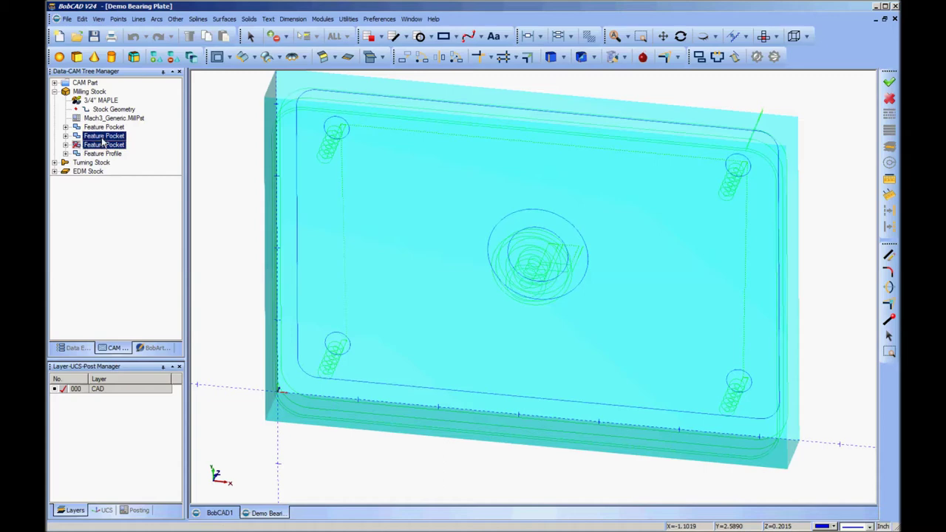
{"action": "right_click", "coordinate": [104, 141]}
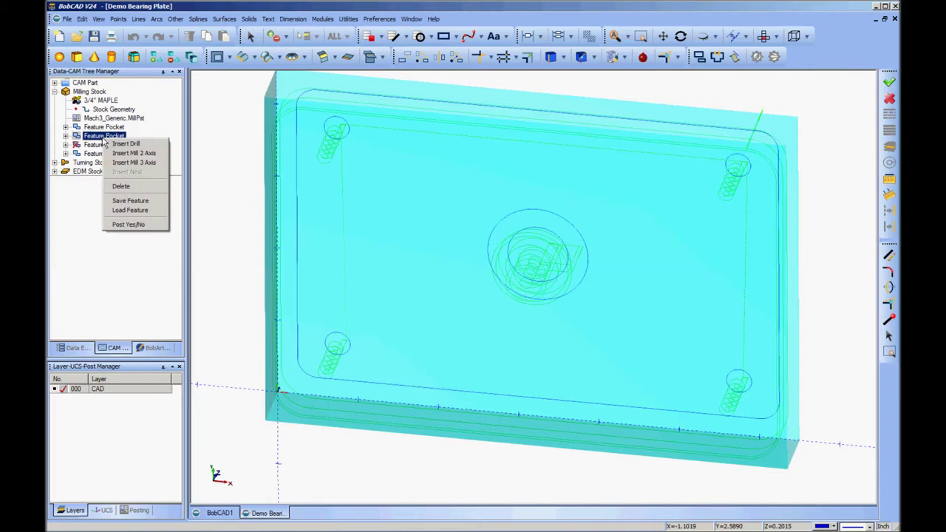
{"action": "left_click", "coordinate": [129, 224]}
{"action": "left_click", "coordinate": [96, 154]}
{"action": "right_click", "coordinate": [96, 154]}
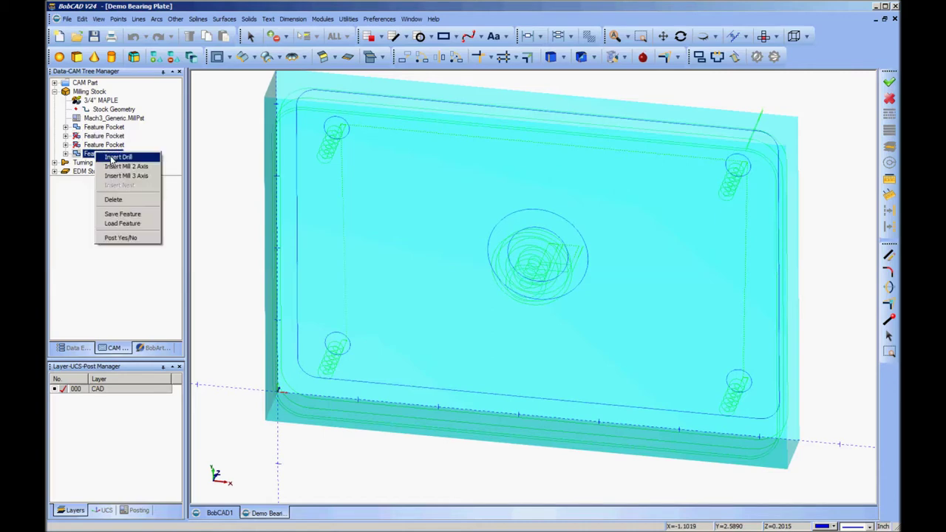
{"action": "left_click", "coordinate": [122, 238]}
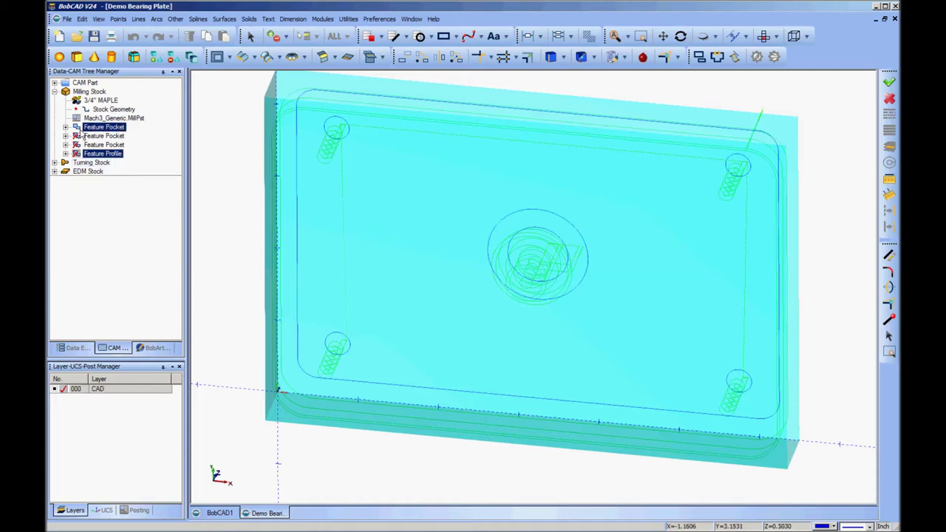
- Re-select the bolt-hole geometry for the first Feature Pocket
{"action": "left_click", "coordinate": [65, 127]}
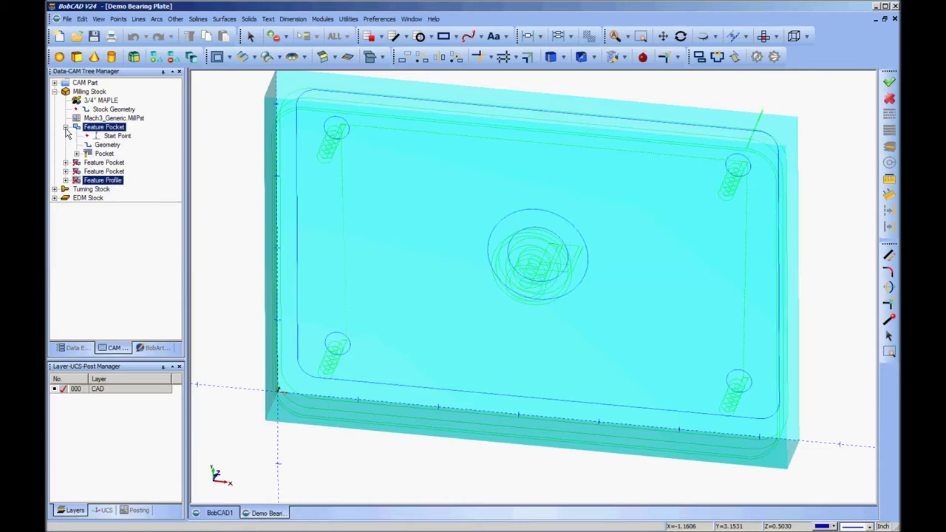
{"action": "left_click", "coordinate": [104, 145]}
{"action": "right_click", "coordinate": [108, 146]}
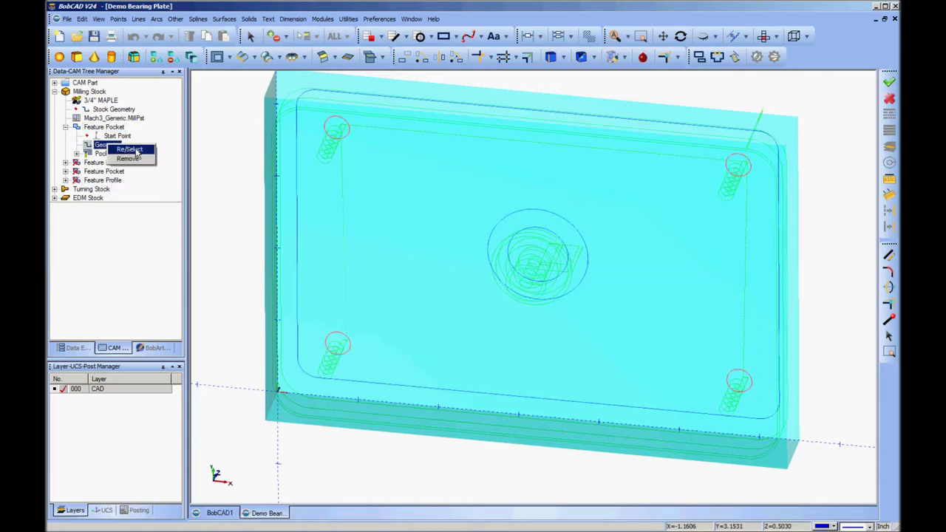
{"action": "left_click", "coordinate": [129, 150]}
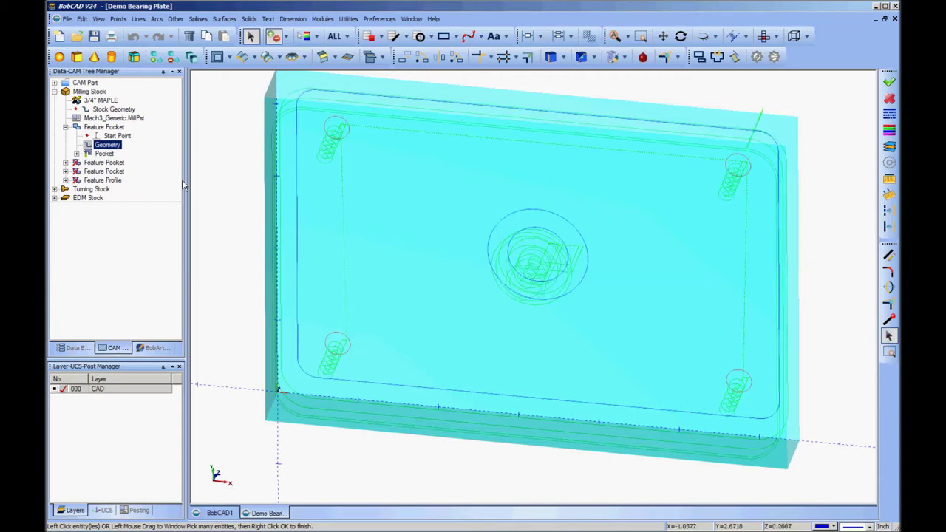
{"action": "left_click", "coordinate": [76, 129]}
{"action": "left_click", "coordinate": [67, 128]}
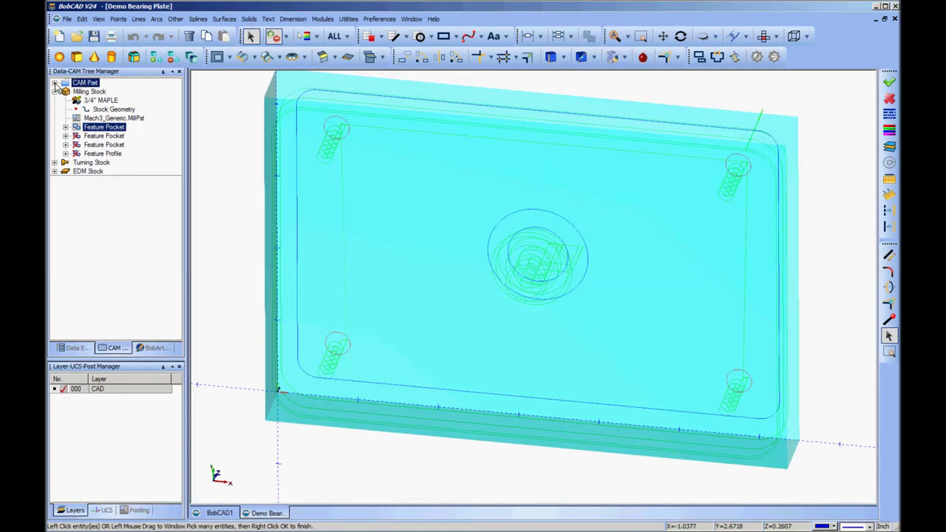
- Choose Post & Save As on the Milling Tools group under CAM Part
{"action": "left_click", "coordinate": [54, 83]}
{"action": "left_click", "coordinate": [101, 99]}
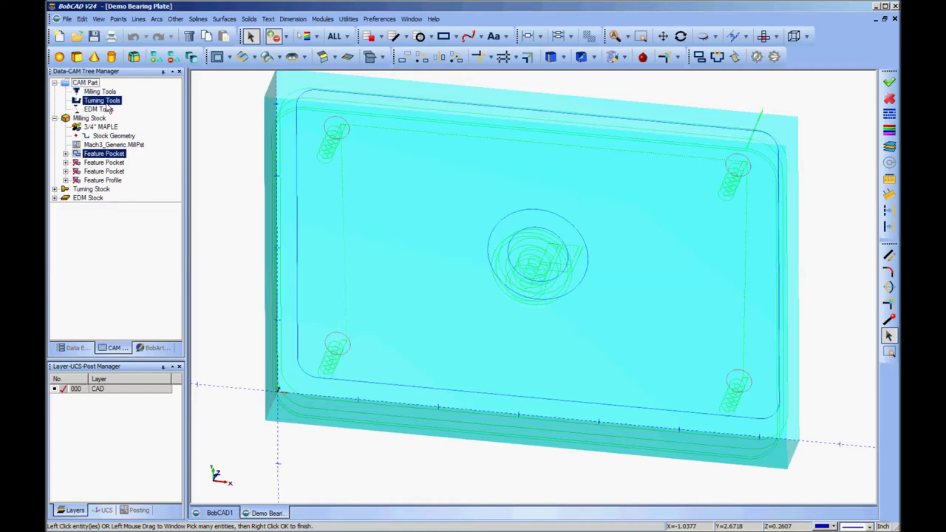
{"action": "left_click", "coordinate": [99, 91]}
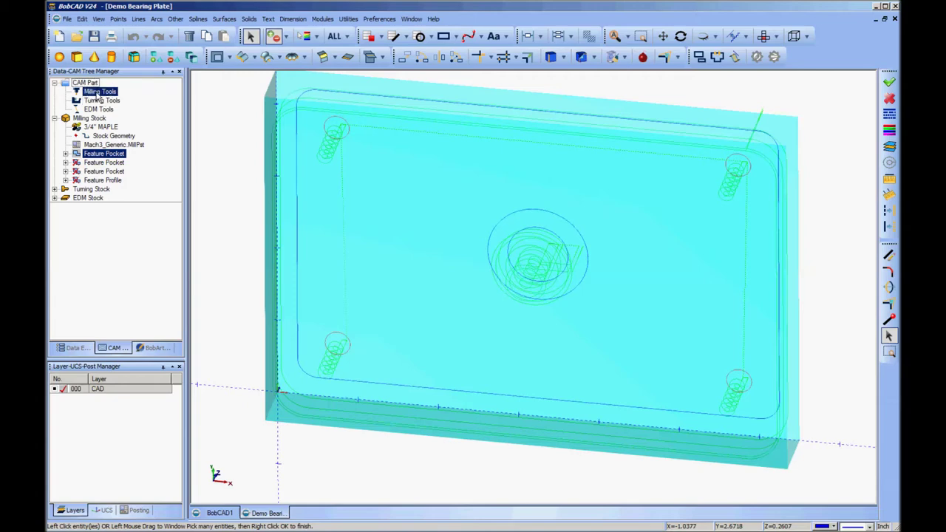
{"action": "right_click", "coordinate": [103, 93]}
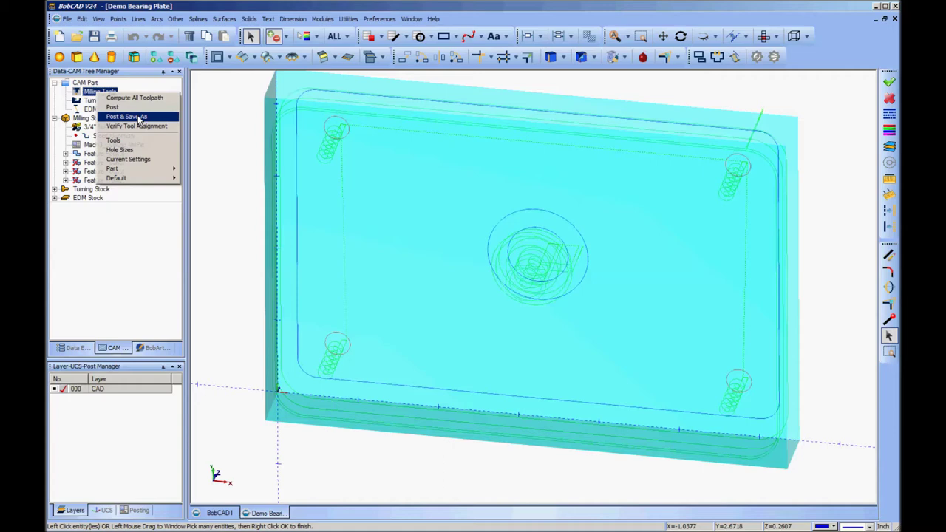
{"action": "left_click", "coordinate": [139, 120]}
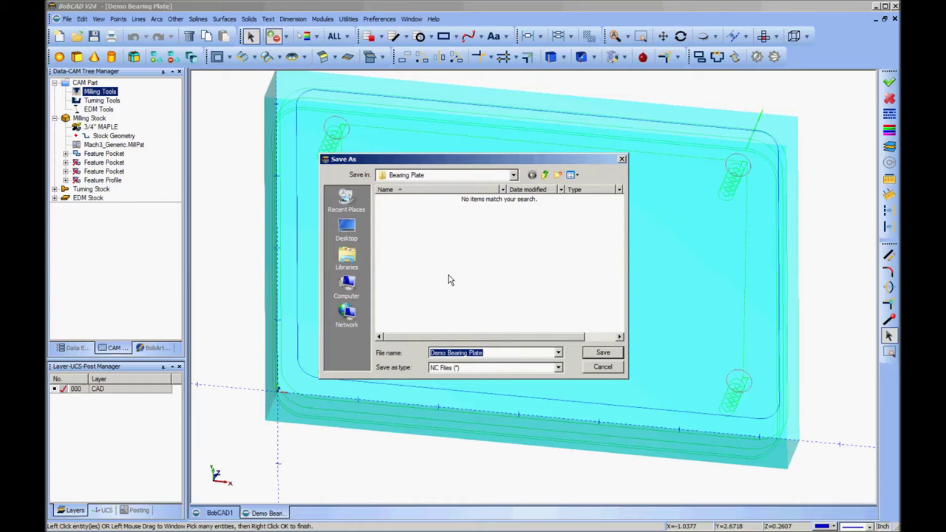
- Save the posted program as 'Demo Bearing Plate Bolt Holes.NC'
{"action": "left_click", "coordinate": [487, 353]}
{"action": "type", "text": "Bo"}
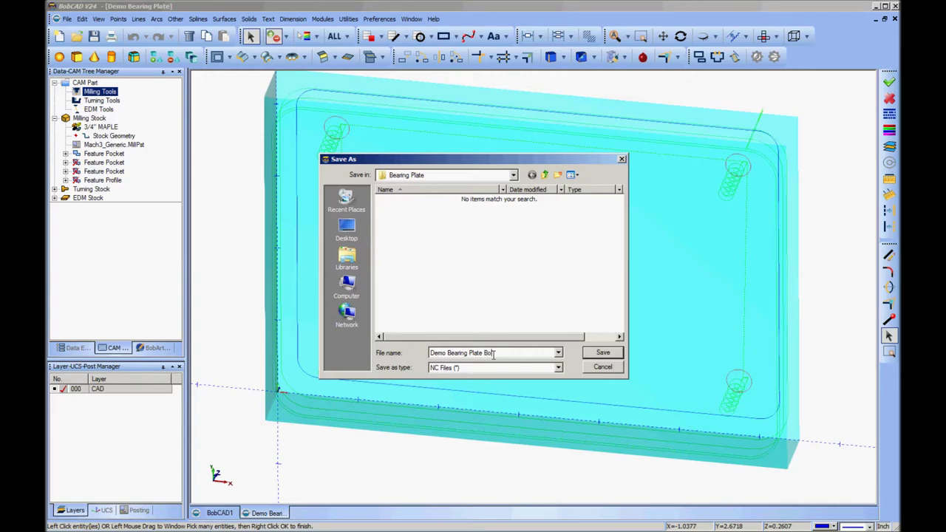
{"action": "type", "text": "lt Holes.NC"}
{"action": "left_click", "coordinate": [603, 354]}
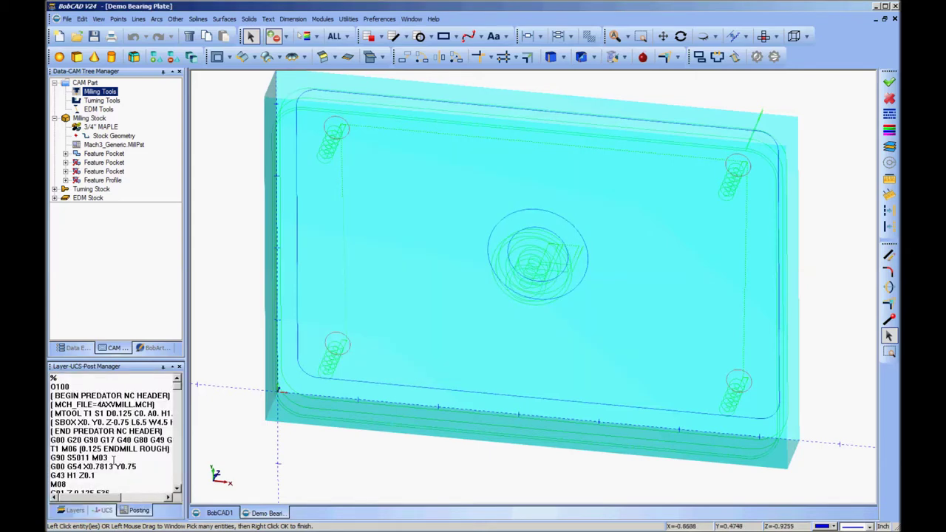
{"action": "scroll", "coordinate": [181, 394], "scroll_direction": "down", "scroll_amount": 2}
{"action": "mouse_move", "coordinate": [181, 394]}
{"action": "left_mouse_down"}
{"action": "mouse_move", "coordinate": [181, 482]}
{"action": "mouse_move", "coordinate": [183, 383]}
{"action": "left_mouse_up"}
{"action": "left_click", "coordinate": [107, 110]}
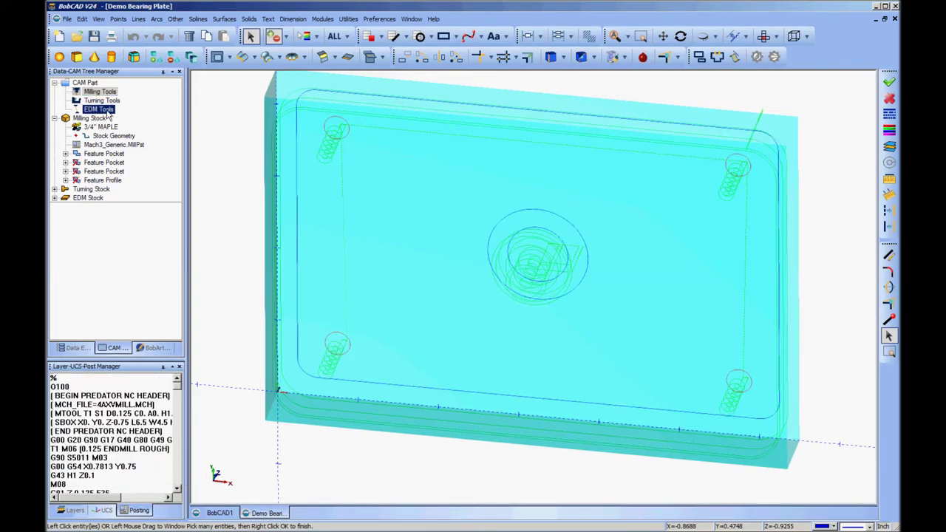
{"action": "left_click", "coordinate": [103, 180]}
{"action": "left_click", "coordinate": [92, 189]}
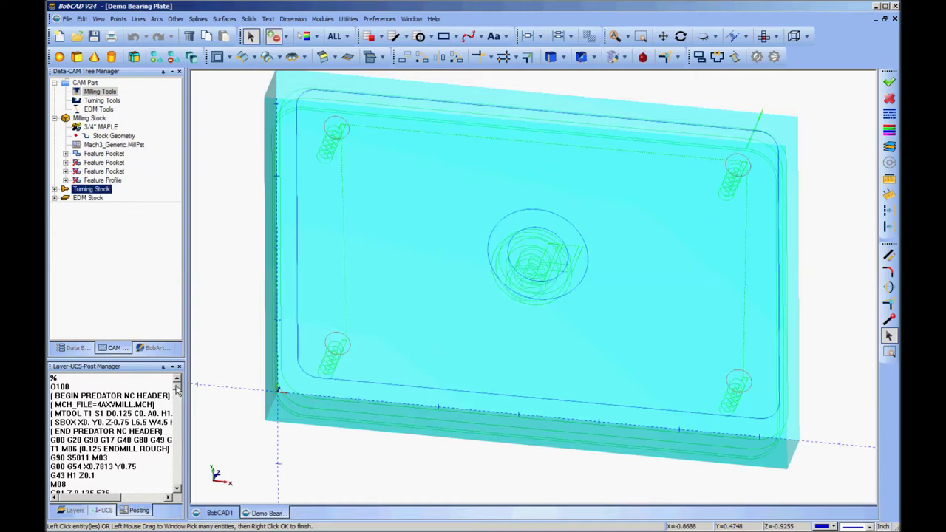
{"action": "mouse_move", "coordinate": [177, 390]}
{"action": "left_mouse_down"}
{"action": "mouse_move", "coordinate": [177, 400]}
{"action": "mouse_move", "coordinate": [183, 386]}
{"action": "left_mouse_up"}
- Toggle Post Yes/No on all three Feature Pockets and the Feature Profile
{"action": "left_click", "coordinate": [92, 163]}
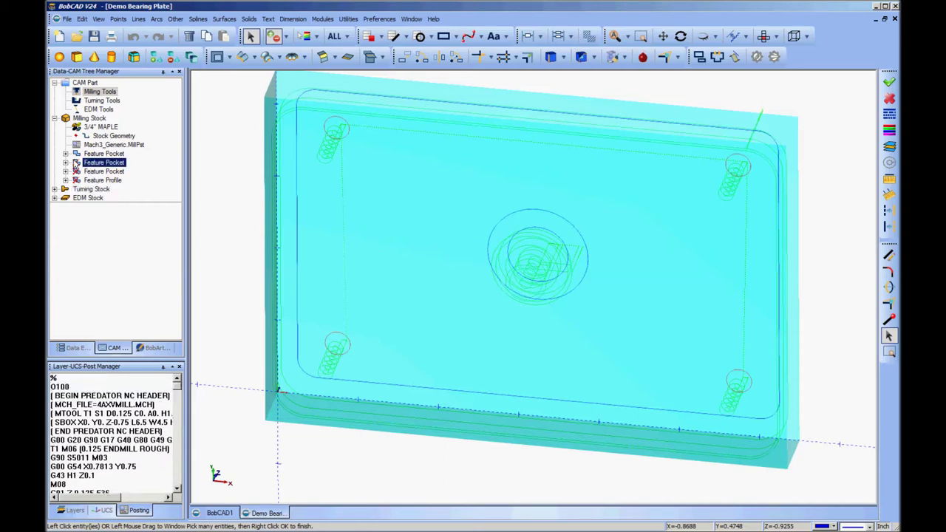
{"action": "left_click", "coordinate": [93, 153]}
{"action": "right_click", "coordinate": [97, 153]}
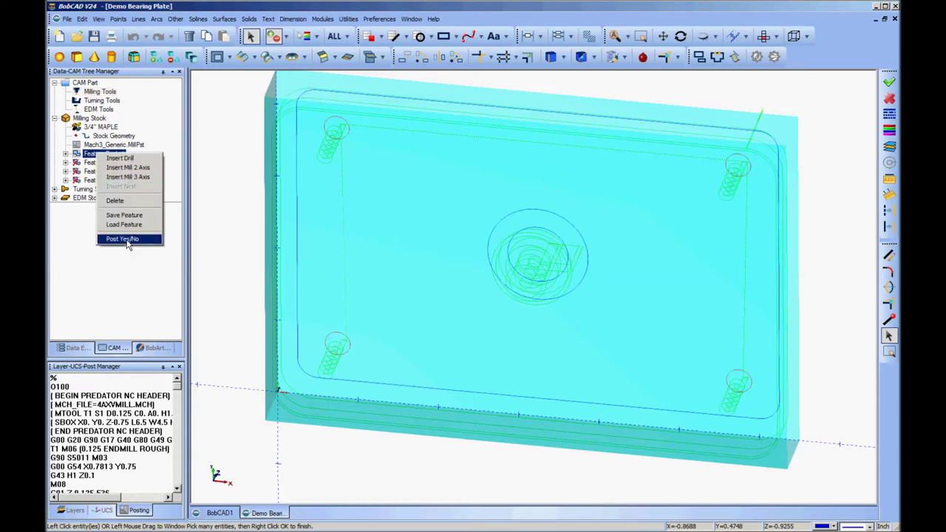
{"action": "left_click", "coordinate": [123, 238]}
{"action": "left_click", "coordinate": [110, 163], "text": "ctrl"}
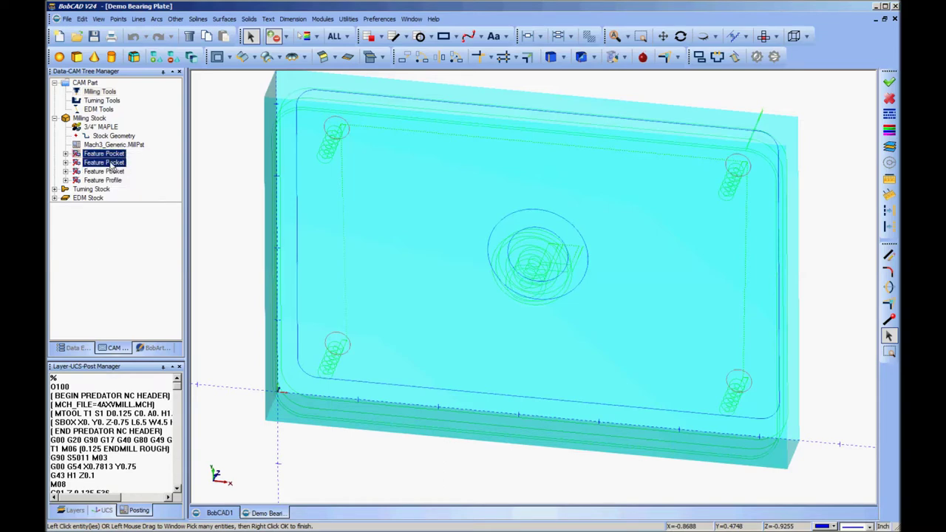
{"action": "right_click", "coordinate": [109, 163]}
{"action": "left_click", "coordinate": [123, 247]}
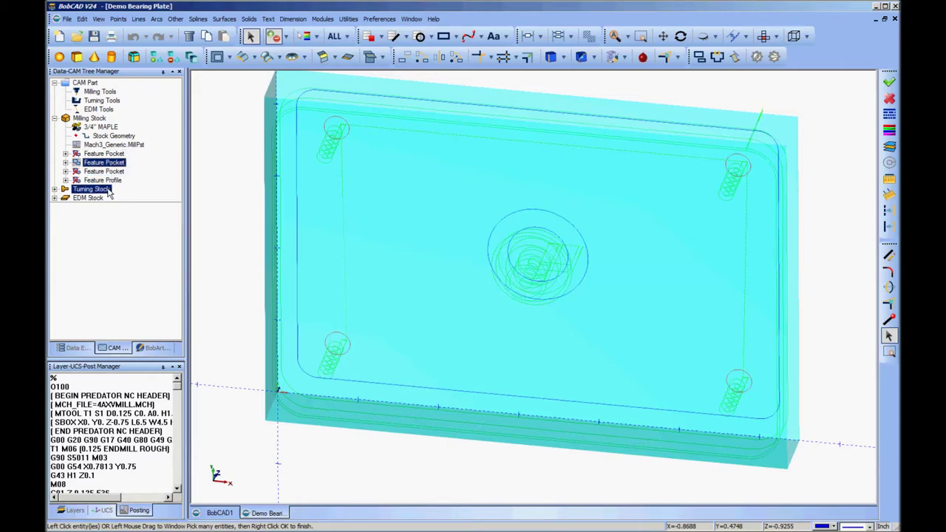
{"action": "right_click", "coordinate": [109, 172]}
{"action": "left_click", "coordinate": [123, 256]}
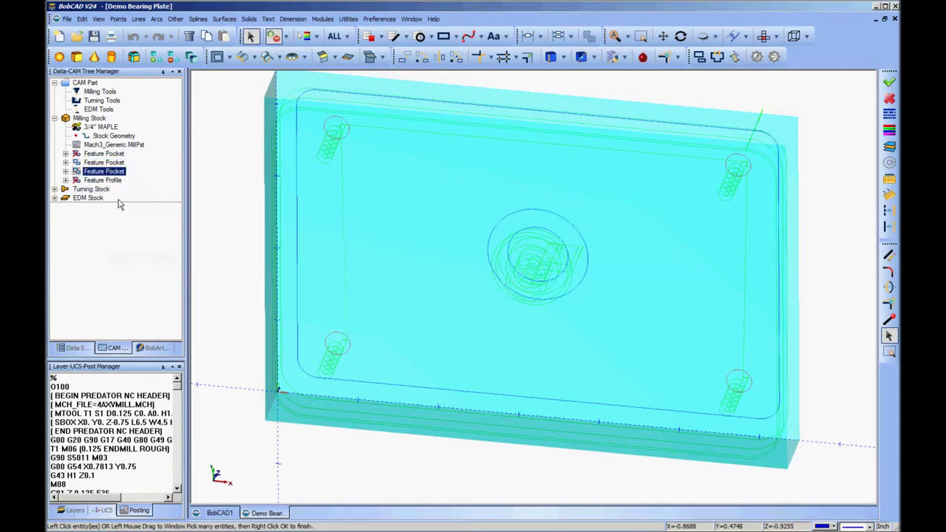
{"action": "right_click", "coordinate": [110, 181]}
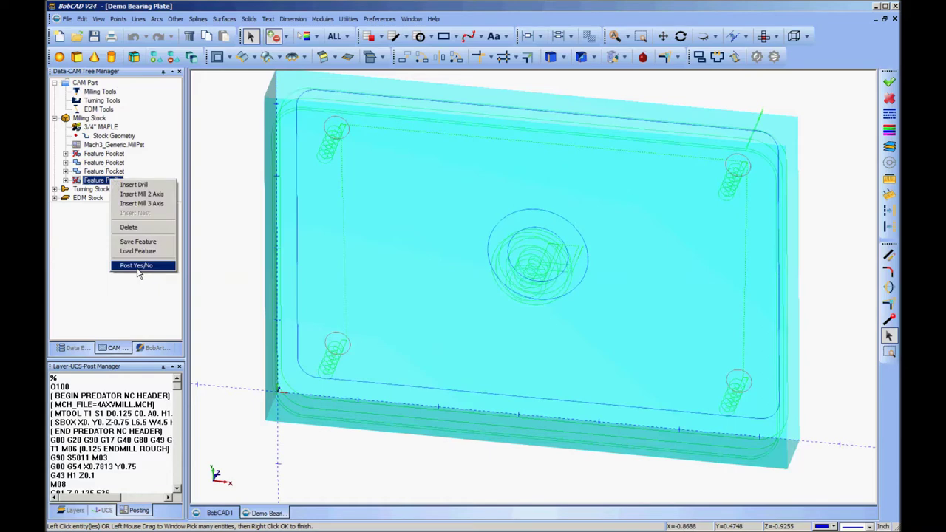
{"action": "left_click", "coordinate": [138, 266]}
- Select and deselect the first and third Feature Pockets in the tree
{"action": "left_click", "coordinate": [115, 154]}
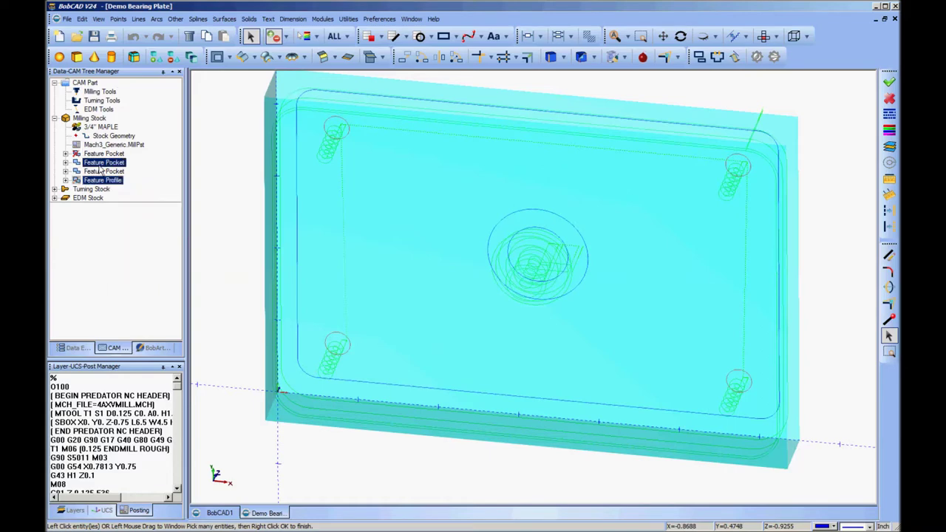
{"action": "left_click", "coordinate": [115, 156]}
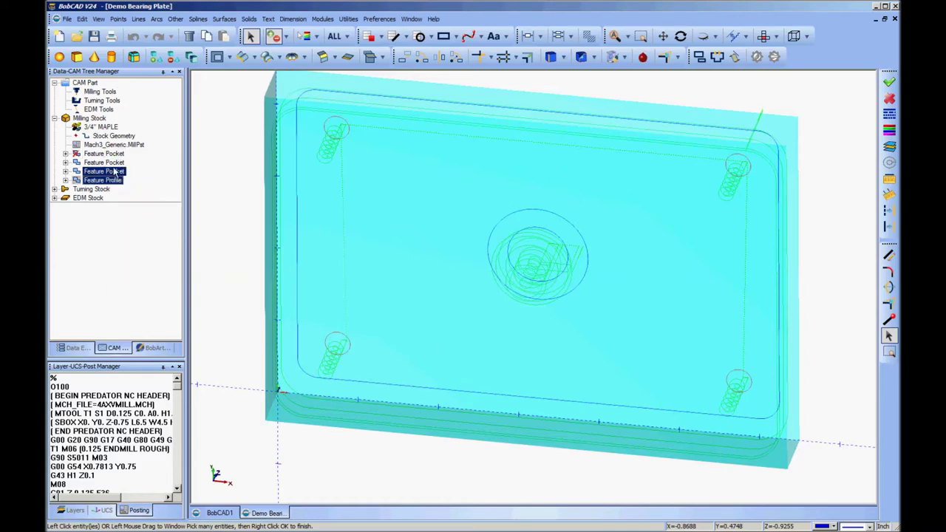
{"action": "left_click", "coordinate": [113, 172], "text": "ctrl"}
{"action": "left_click", "coordinate": [113, 173], "text": "ctrl"}
{"action": "left_click", "coordinate": [113, 173], "text": "ctrl"}
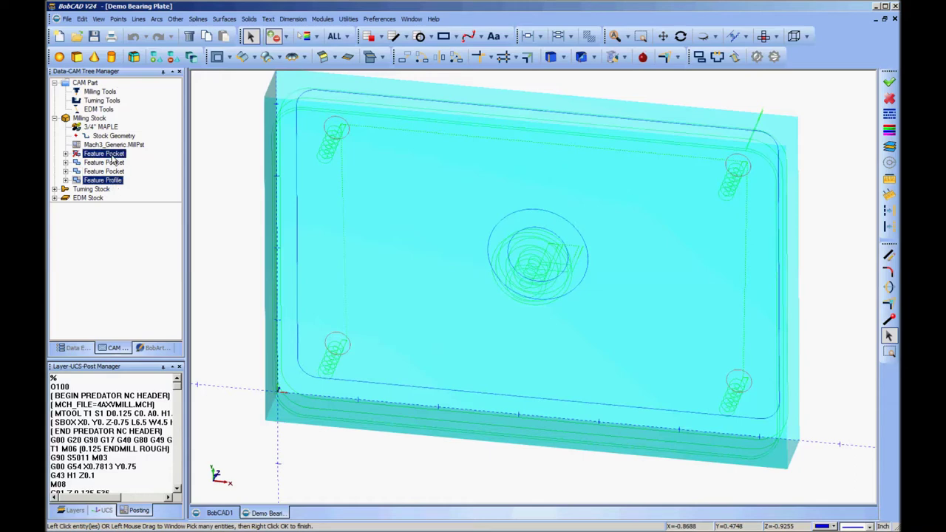
{"action": "left_click", "coordinate": [113, 173], "text": "ctrl"}
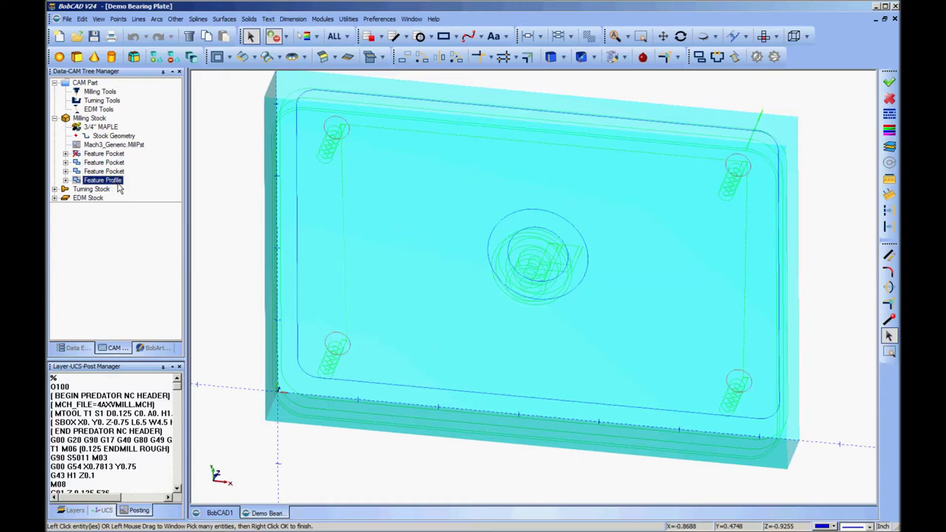
{"action": "left_click", "coordinate": [113, 172], "text": "ctrl"}
{"action": "left_click", "coordinate": [113, 172], "text": "ctrl"}
- Post Milling Tools and extend the file name with 'Boltsring Pocket and Profile.NC'
{"action": "left_click", "coordinate": [88, 155], "text": "ctrl"}
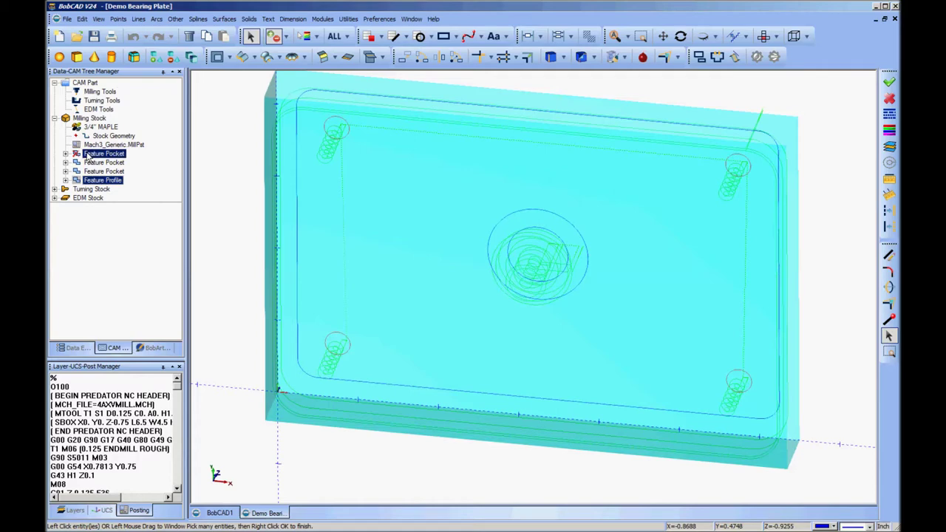
{"action": "left_click", "coordinate": [103, 101]}
{"action": "left_click", "coordinate": [102, 91]}
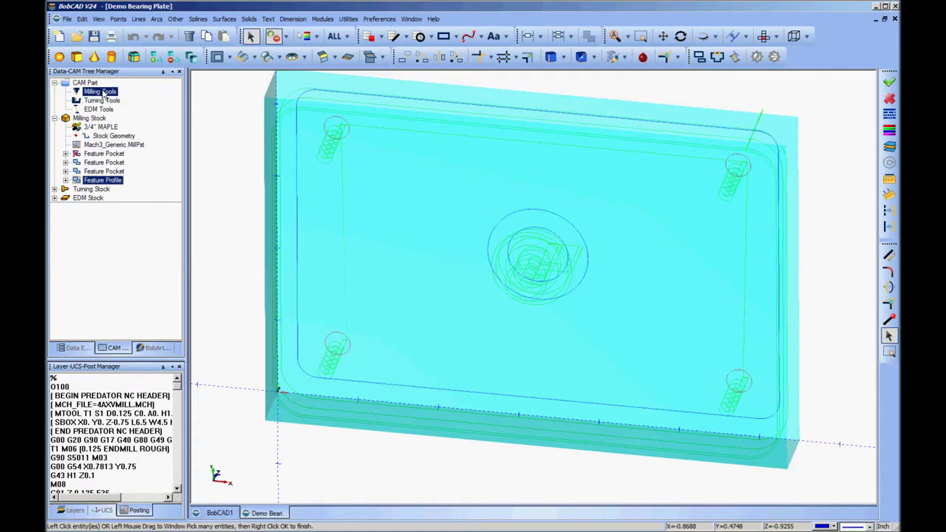
{"action": "right_click", "coordinate": [104, 96]}
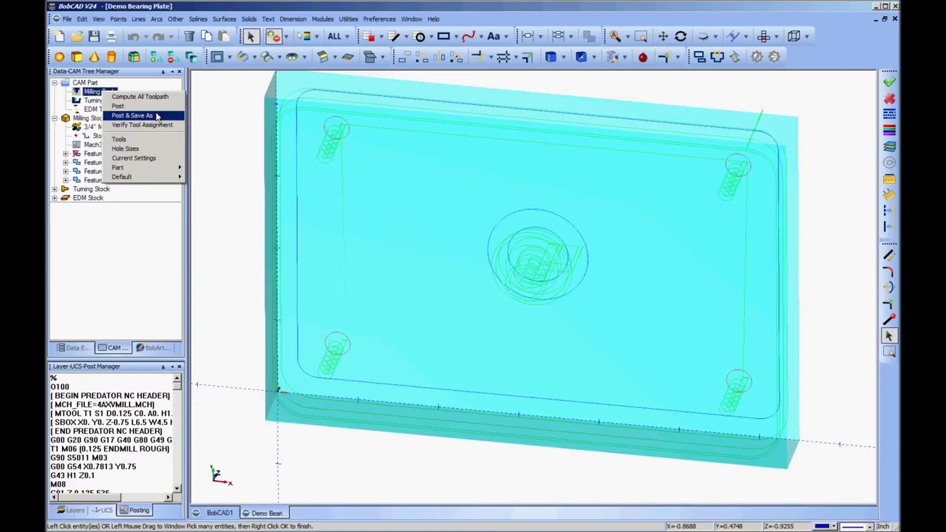
{"action": "left_click", "coordinate": [151, 116]}
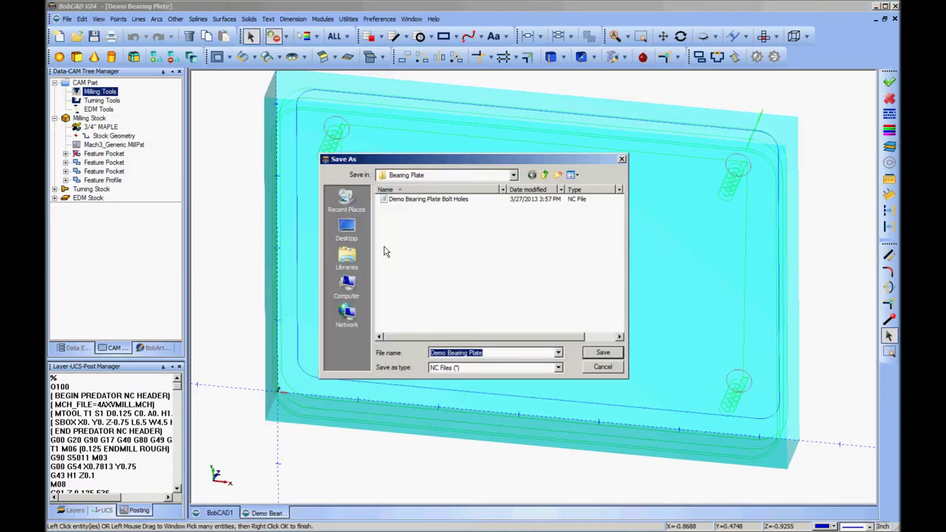
{"action": "left_click", "coordinate": [489, 354]}
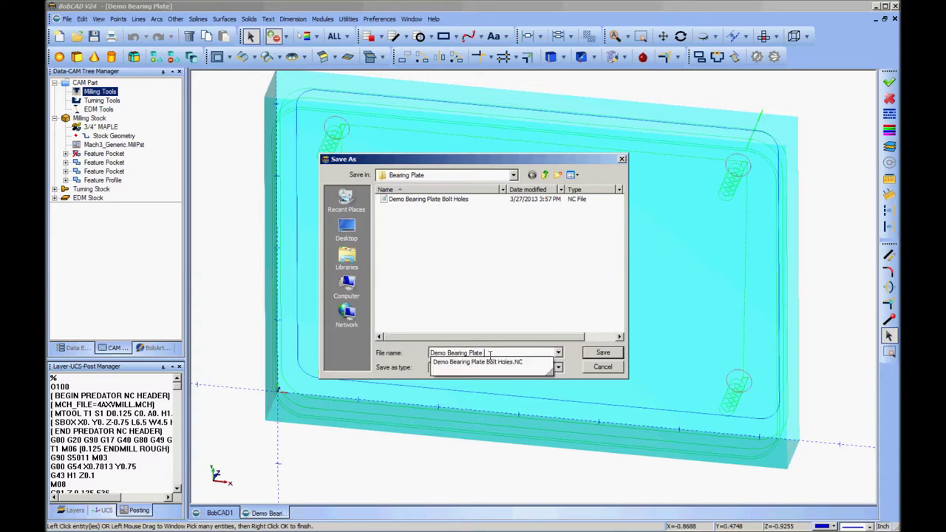
{"action": "type", "text": "Bolts"}
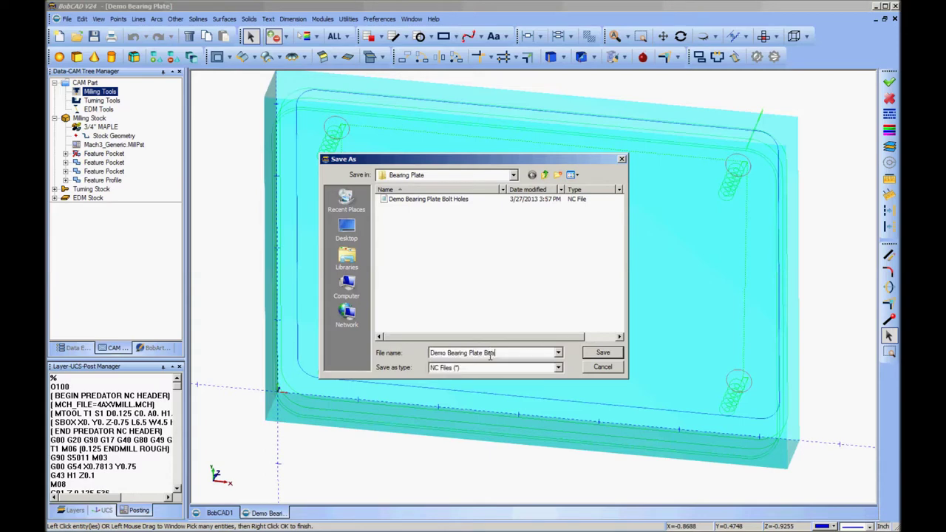
{"action": "type", "text": "ring Pocket and Profile.NC"}
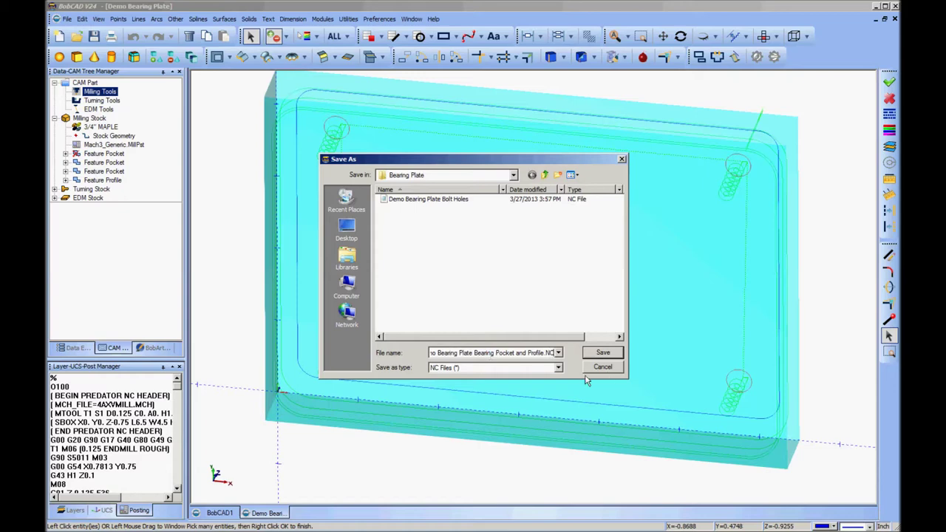
- Save the pocket and profile NC file and review its T2 0.25 endmill code
{"action": "left_click", "coordinate": [603, 353]}
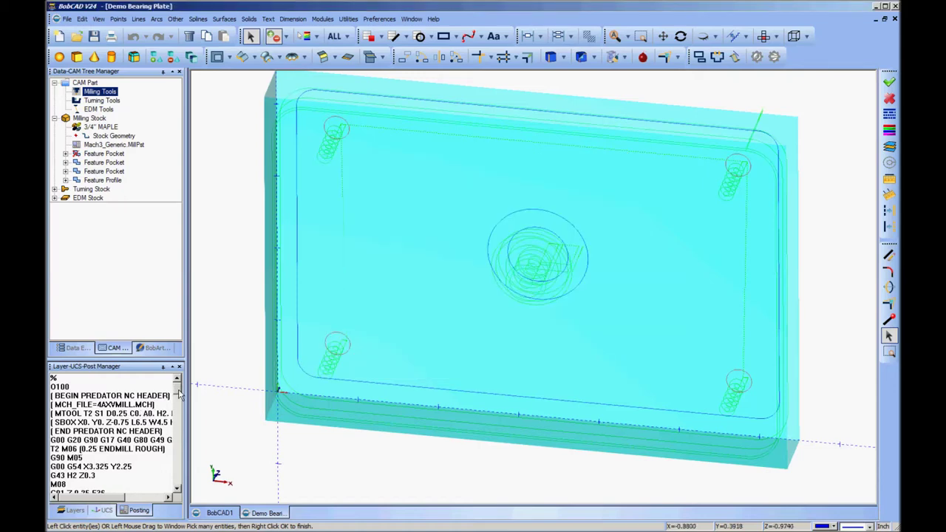
{"action": "mouse_move", "coordinate": [178, 398]}
{"action": "left_mouse_down"}
{"action": "mouse_move", "coordinate": [180, 406]}
{"action": "mouse_move", "coordinate": [183, 391]}
{"action": "left_mouse_up"}
{"action": "left_click", "coordinate": [88, 197]}
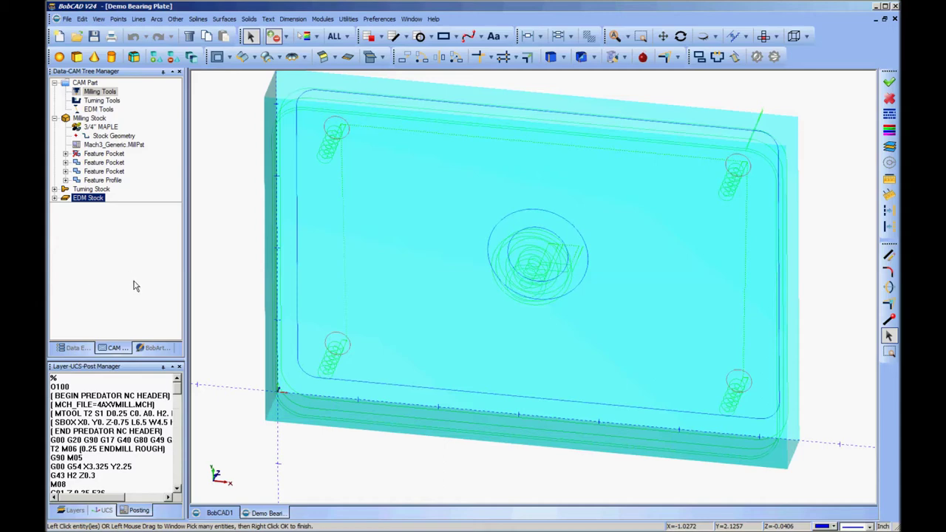
- Select the EDM Tools entry in the BobCAD-CAM tree
{"action": "left_click", "coordinate": [101, 112]}
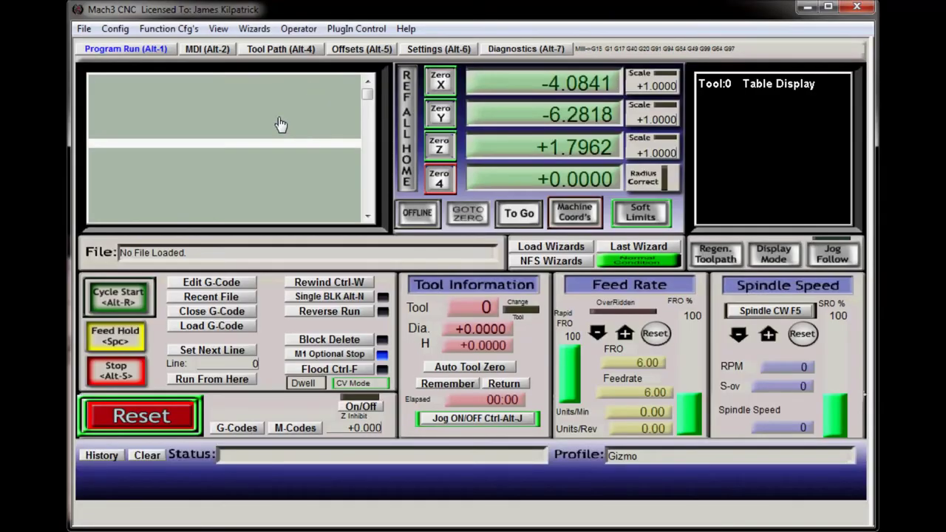
- Load 'Demo Bearing Plate Bolt Holes.NC' from Demos > Bearing Plate via Load G-Code
{"action": "left_click", "coordinate": [83, 30]}
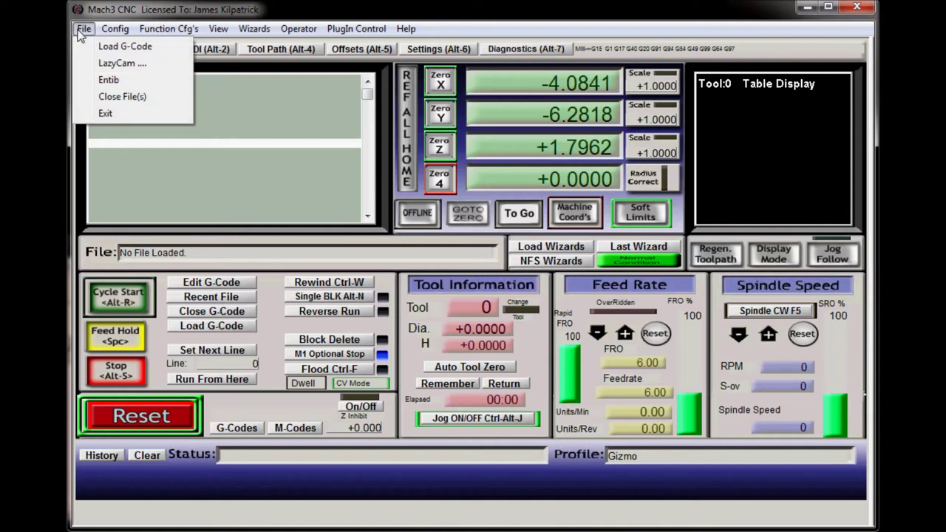
{"action": "left_click", "coordinate": [129, 48]}
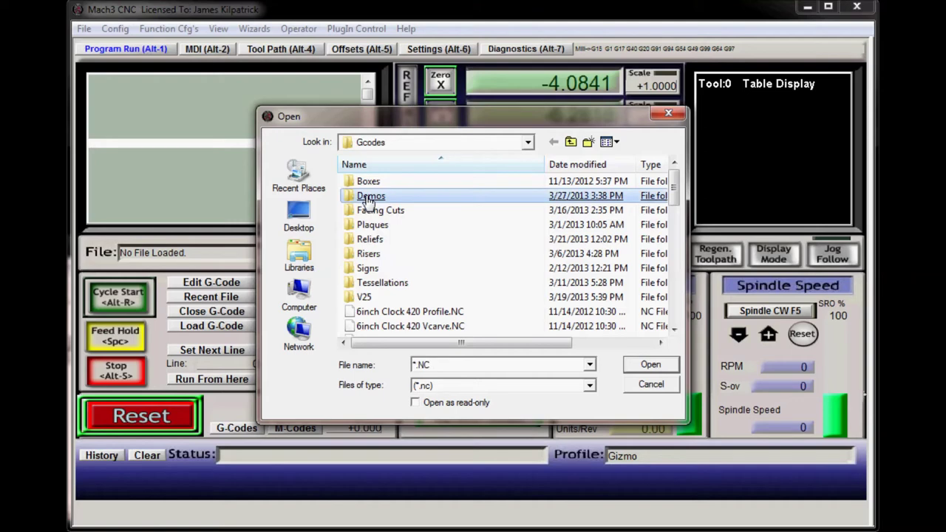
{"action": "double_click", "coordinate": [370, 198]}
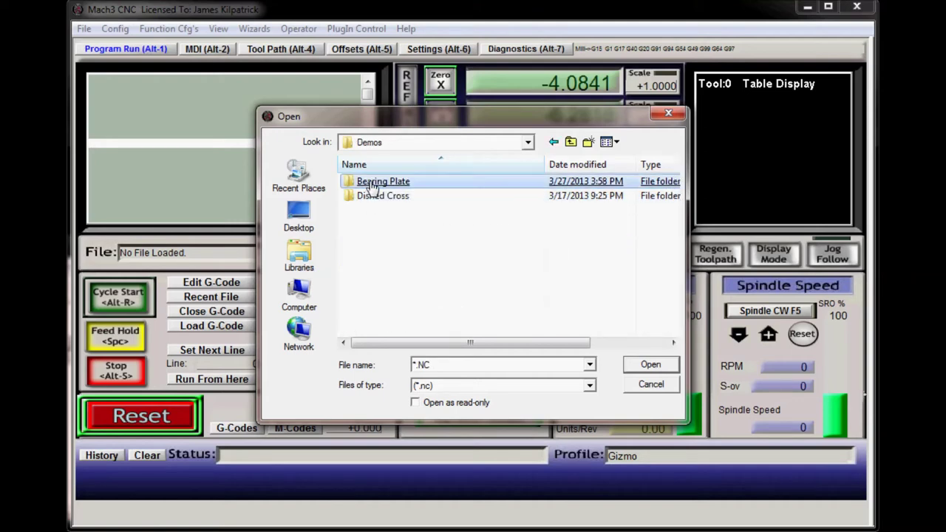
{"action": "double_click", "coordinate": [372, 188]}
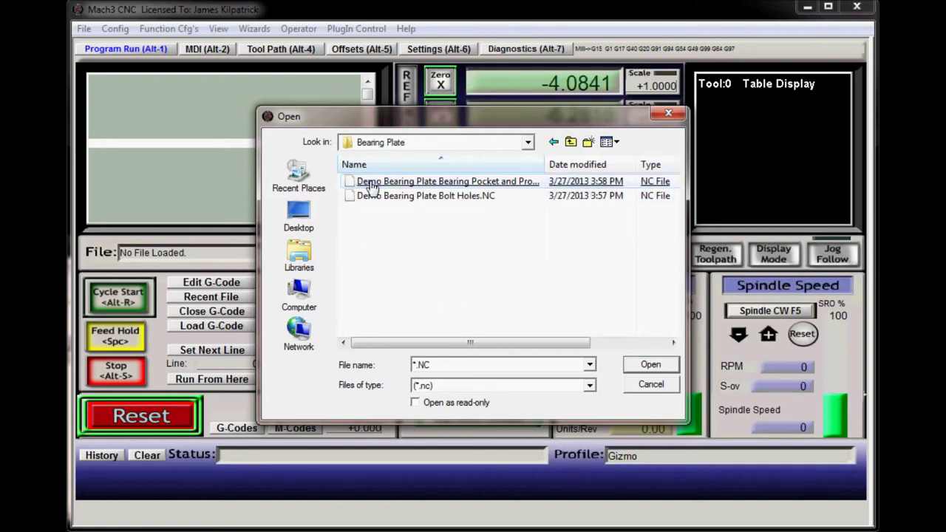
{"action": "left_click", "coordinate": [372, 185]}
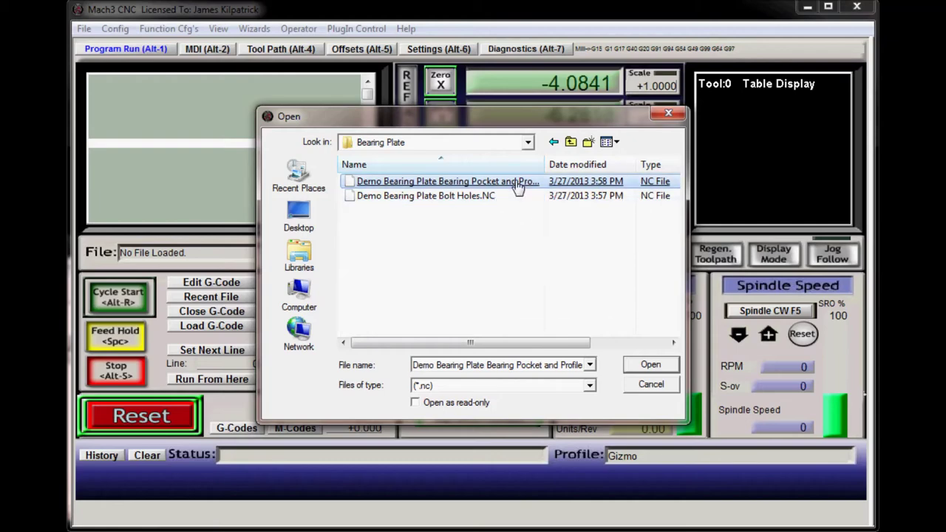
{"action": "left_click", "coordinate": [457, 198]}
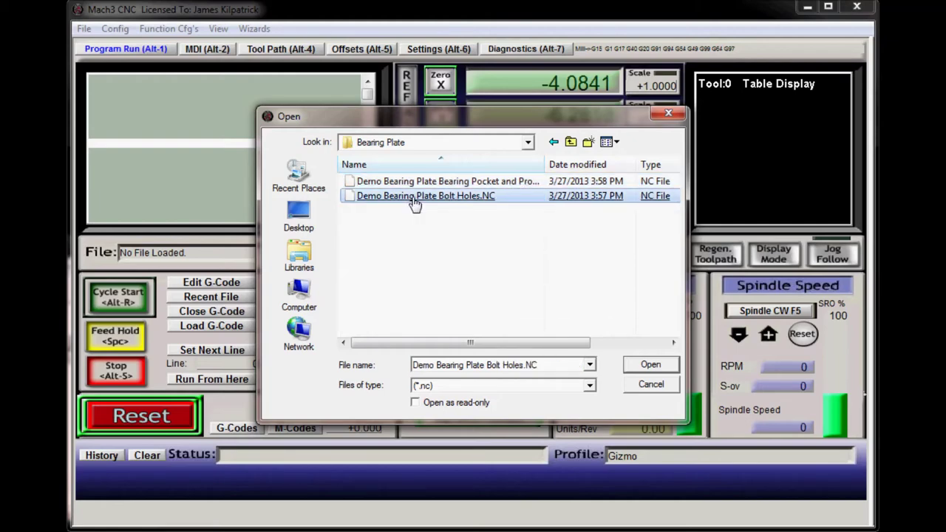
{"action": "double_click", "coordinate": [414, 197]}
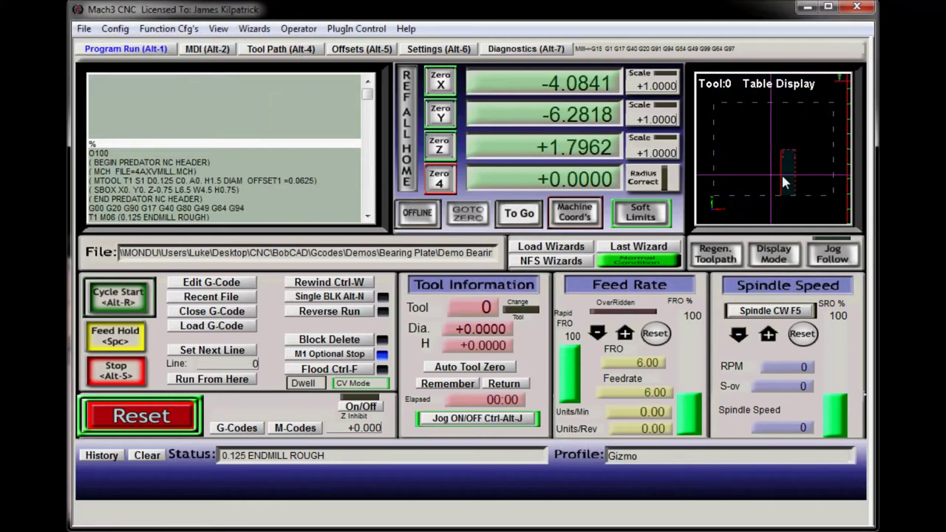
- Zoom and pan the Table Display to center the toolpath rectangle
{"action": "scroll", "coordinate": [781, 172], "scroll_direction": "up", "scroll_amount": 2}
{"action": "scroll", "coordinate": [756, 171], "scroll_direction": "up", "scroll_amount": 2}
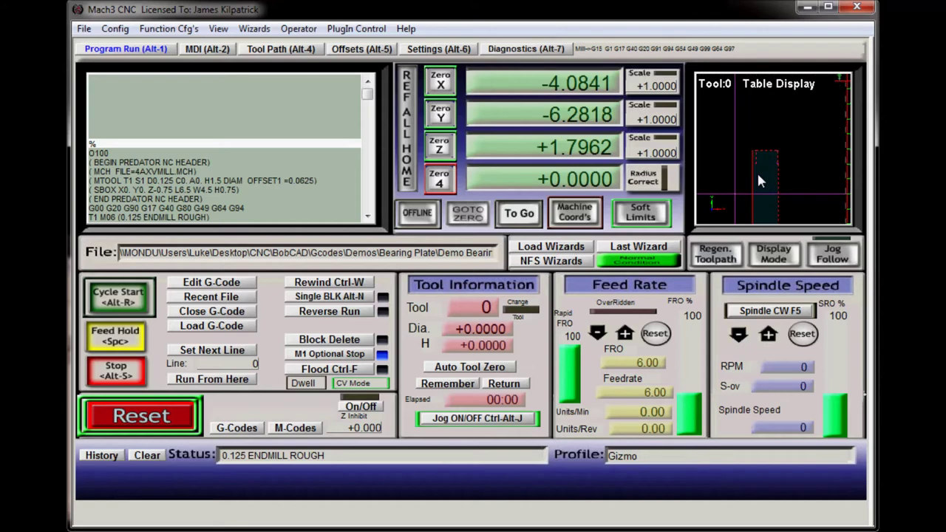
{"action": "scroll", "coordinate": [756, 171], "scroll_direction": "up", "scroll_amount": 3}
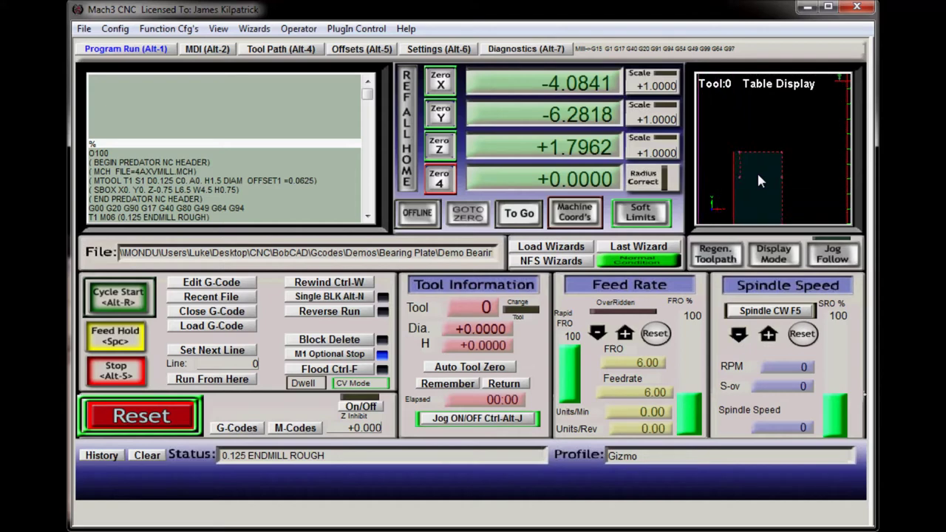
{"action": "scroll", "coordinate": [757, 175], "scroll_direction": "up", "scroll_amount": 3}
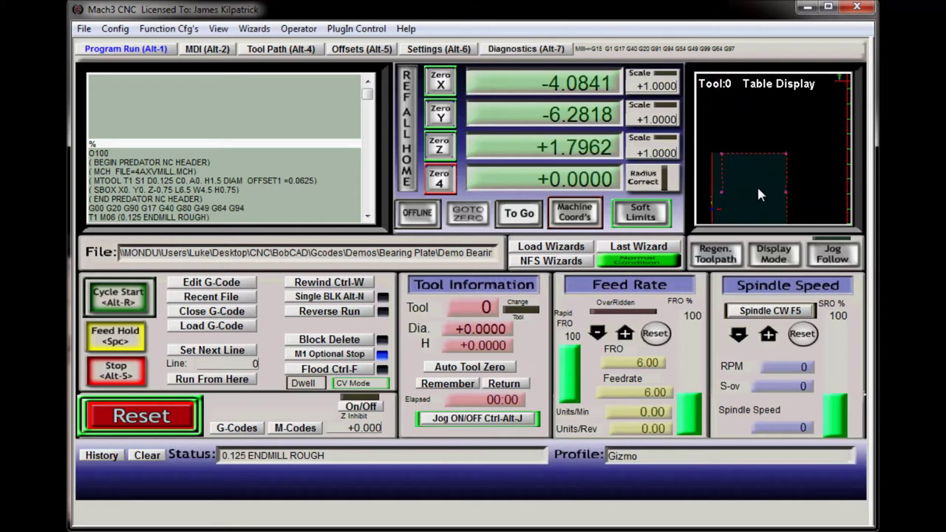
{"action": "right_click_drag", "start_coordinate": [758, 189], "coordinate": [772, 170]}
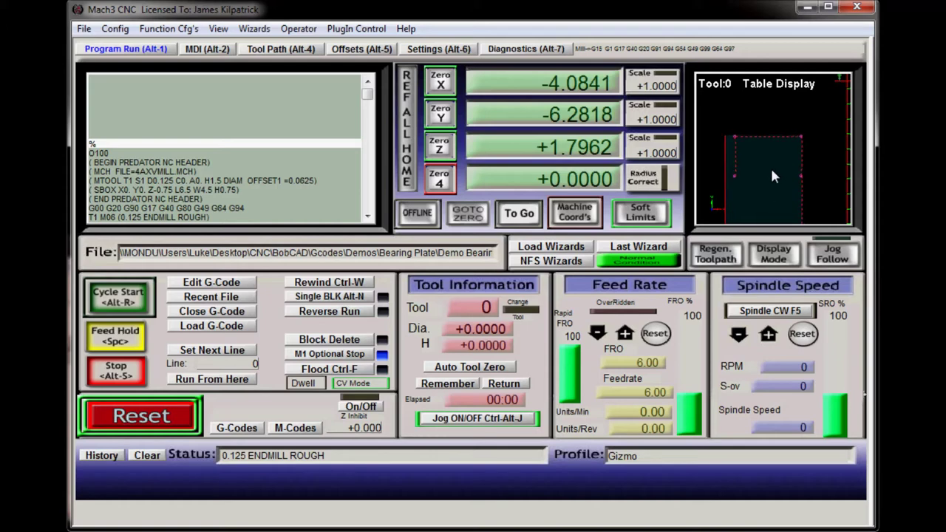
{"action": "scroll", "coordinate": [772, 173], "scroll_direction": "up", "scroll_amount": 4}
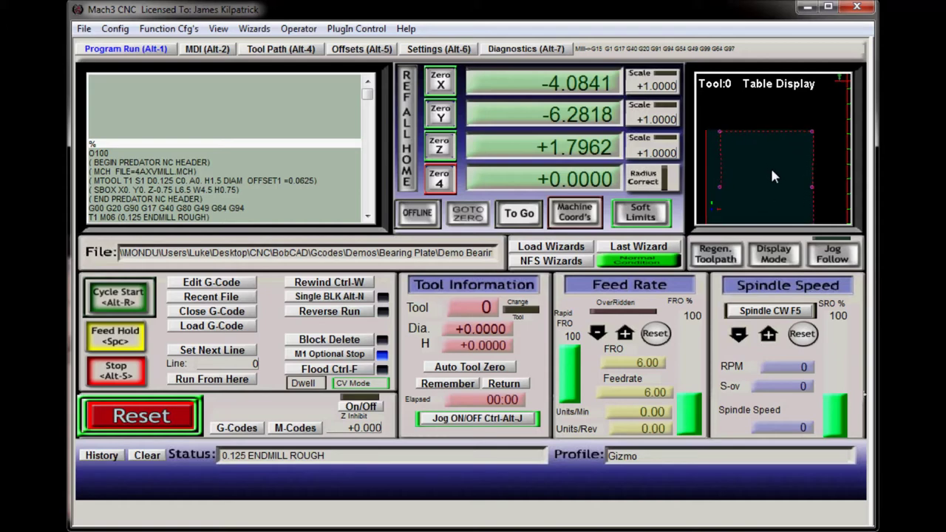
{"action": "right_click_drag", "start_coordinate": [771, 171], "coordinate": [784, 158]}
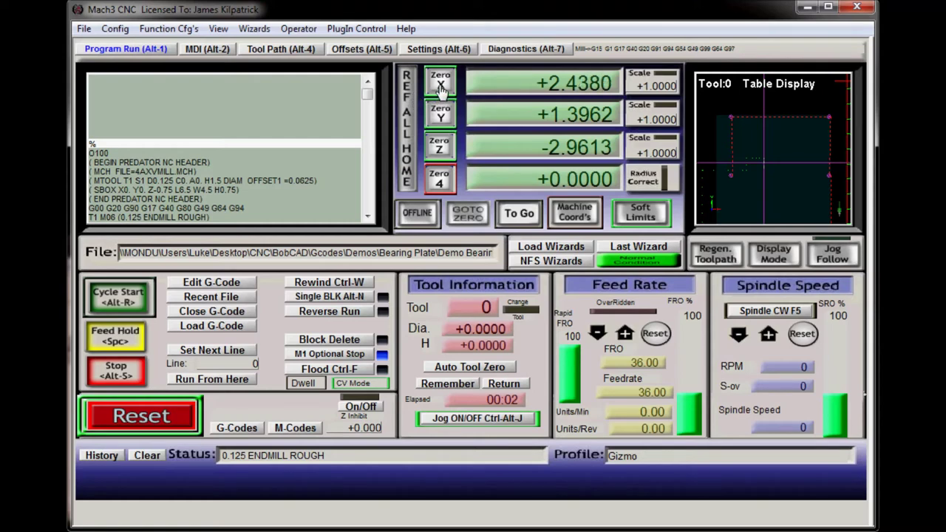
- Zero the X and Y axes at the current position and bring up the MPG jog panel
{"action": "left_click", "coordinate": [440, 84]}
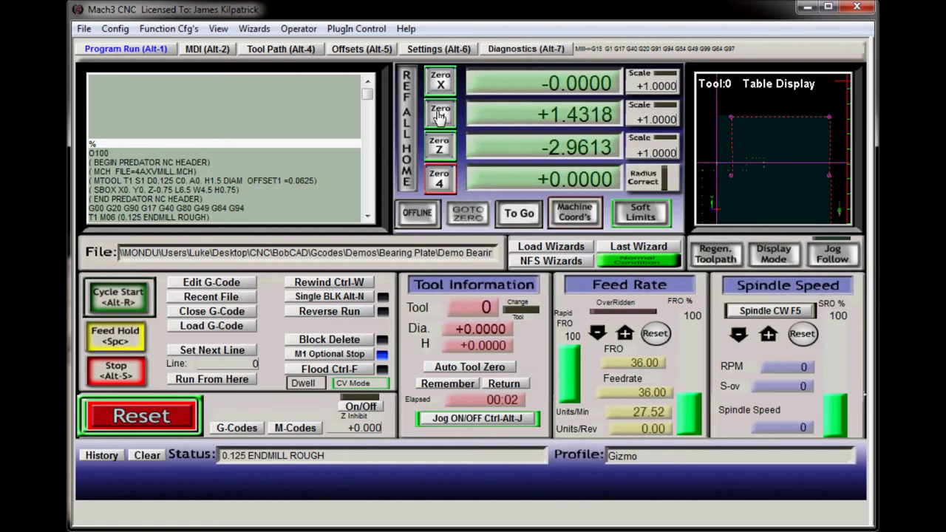
{"action": "left_click", "coordinate": [440, 116]}
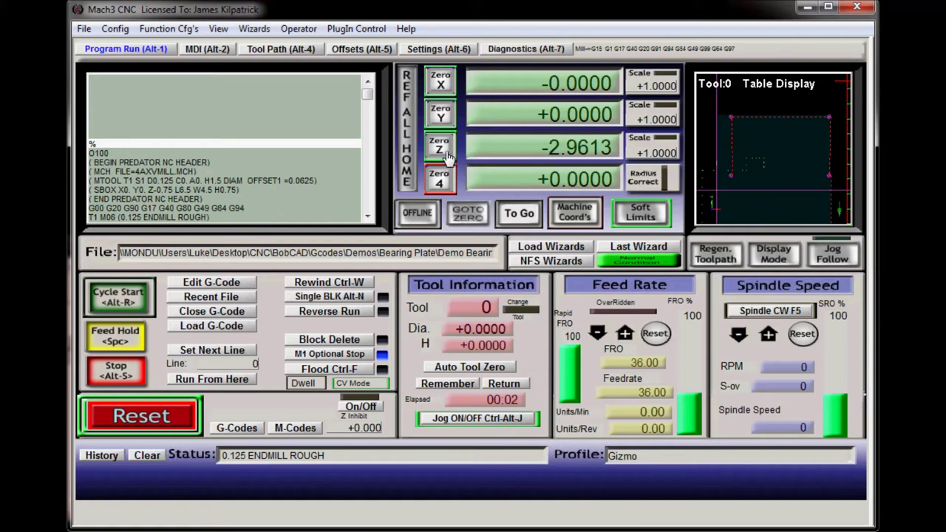
{"action": "key", "text": "Tab"}
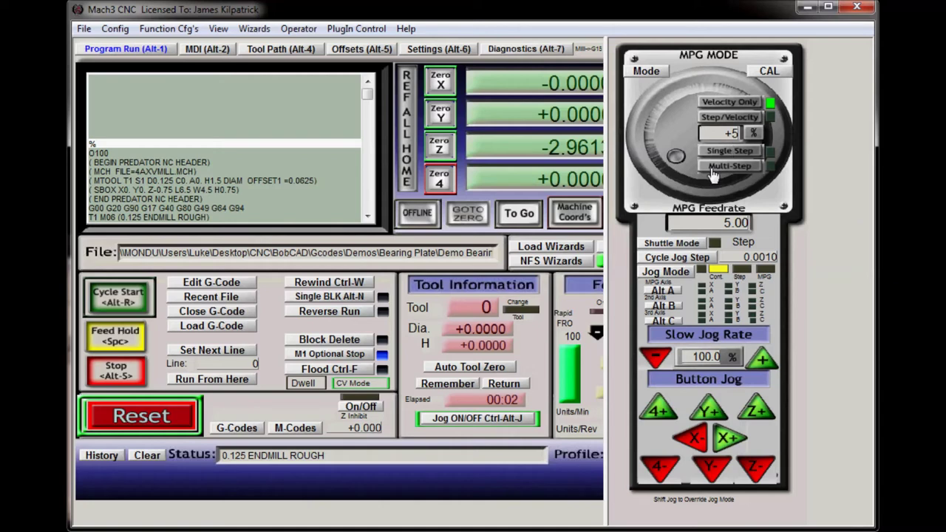
- Set the slow jog rate to 5%, jog Z down to -3.2945, and switch jogging to Step mode
{"action": "left_click", "coordinate": [702, 358]}
{"action": "key", "text": "Return"}
{"action": "key", "text": "Page_Down"}
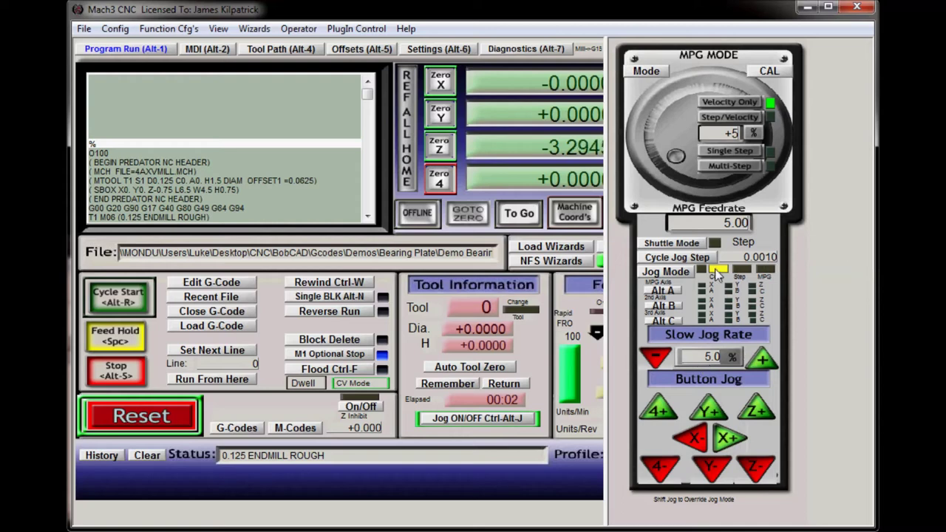
{"action": "left_click", "coordinate": [665, 272]}
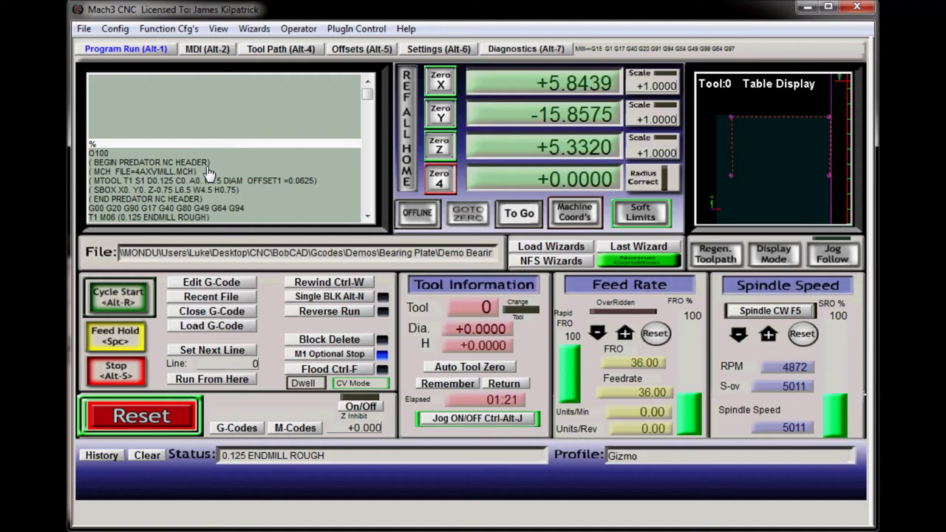
- Replace the bolt-hole program with the Demo Bearing Plate Bearing Pocket and Profile file
{"action": "left_click", "coordinate": [85, 30]}
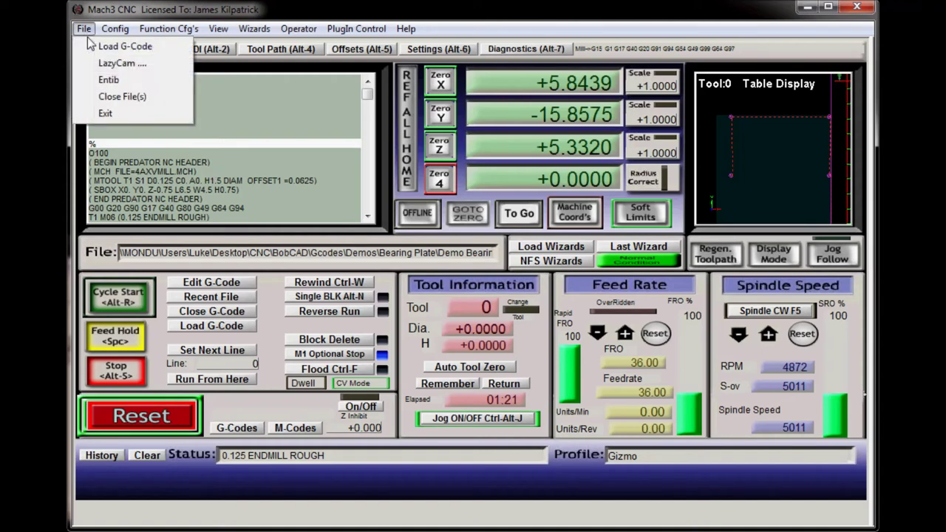
{"action": "left_click", "coordinate": [123, 101]}
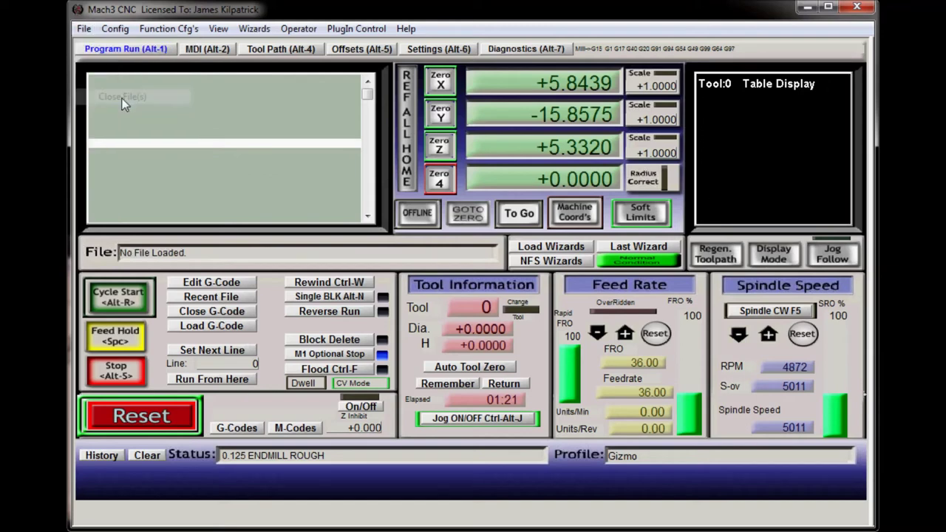
{"action": "left_click", "coordinate": [87, 31]}
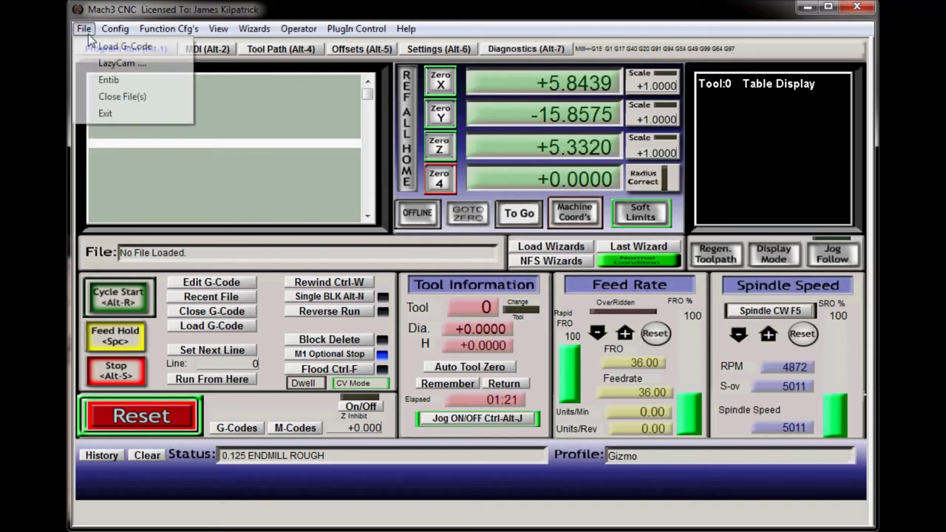
{"action": "left_click", "coordinate": [124, 46]}
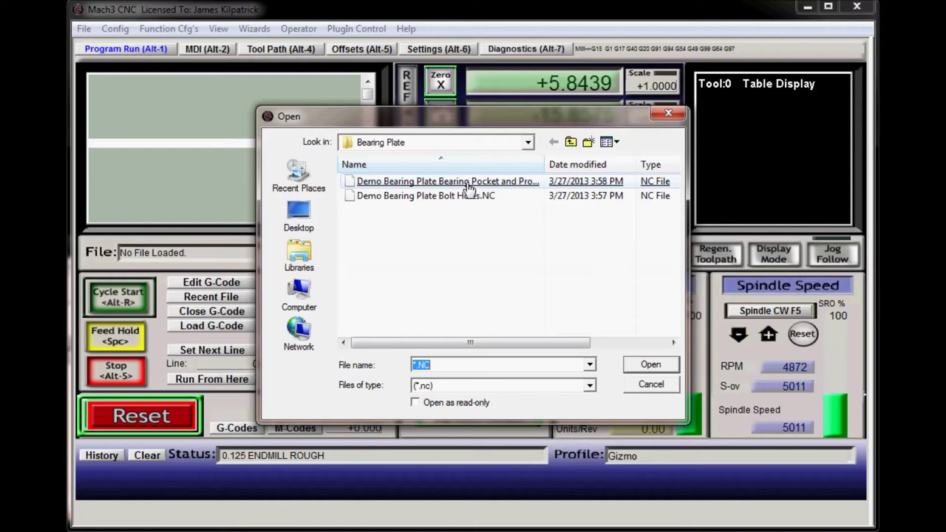
{"action": "double_click", "coordinate": [467, 185]}
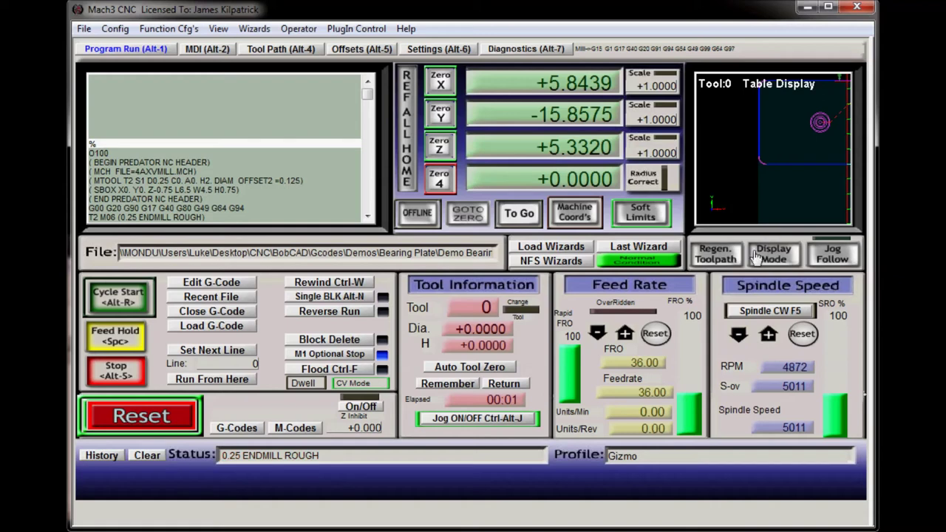
- Regenerate the 0.25 endmill rough toolpath and zoom in on it
{"action": "left_click", "coordinate": [716, 259]}
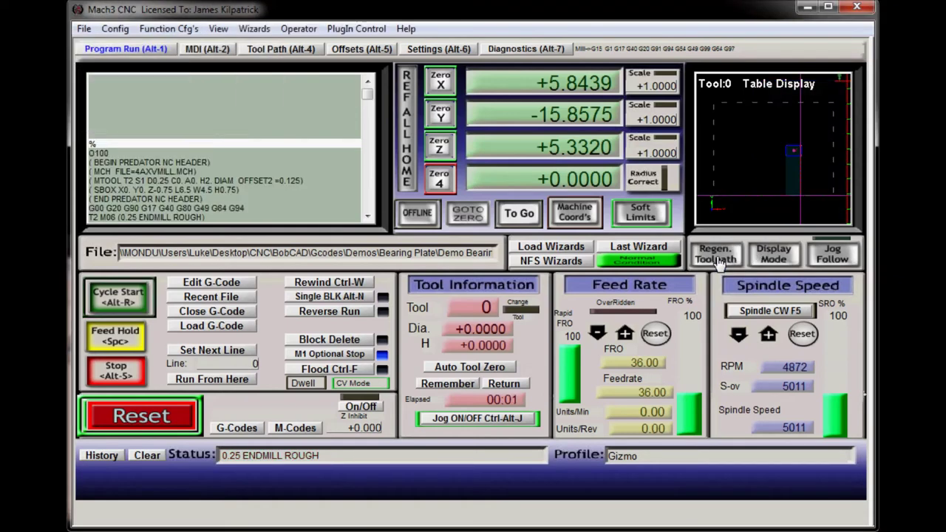
{"action": "scroll", "coordinate": [767, 156], "scroll_direction": "up", "scroll_amount": 3}
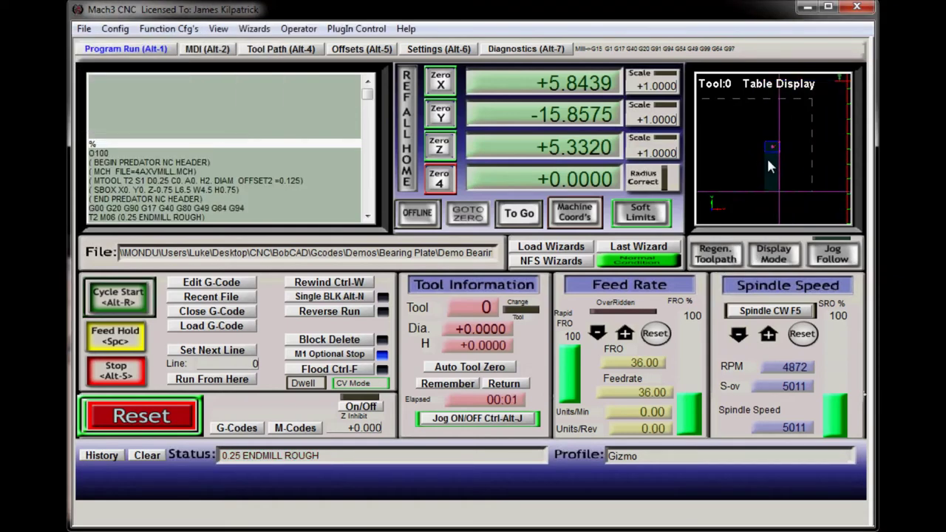
{"action": "scroll", "coordinate": [768, 162], "scroll_direction": "up", "scroll_amount": 4}
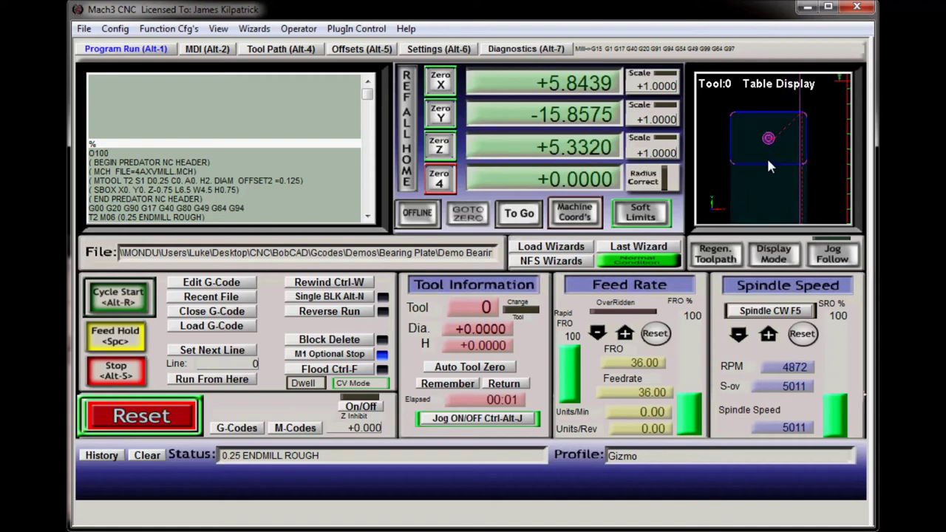
{"action": "scroll", "coordinate": [768, 166], "scroll_direction": "up", "scroll_amount": 1}
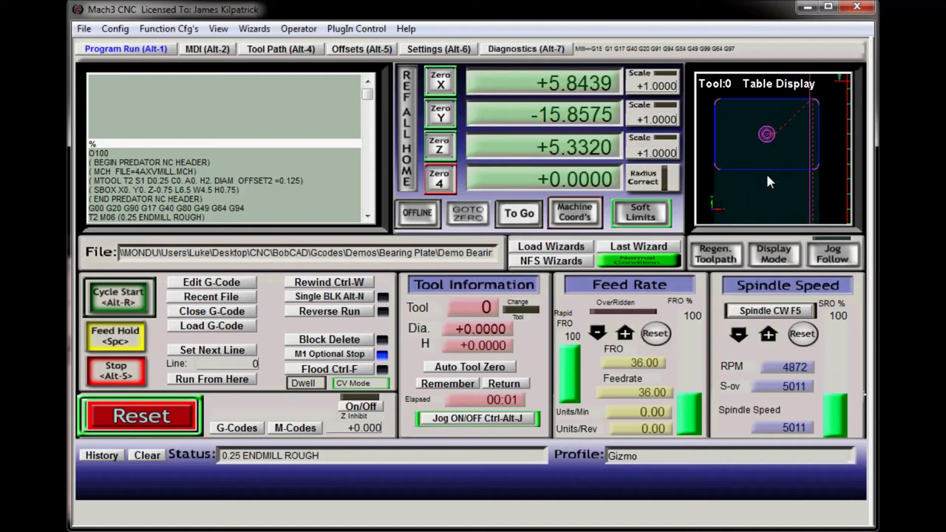